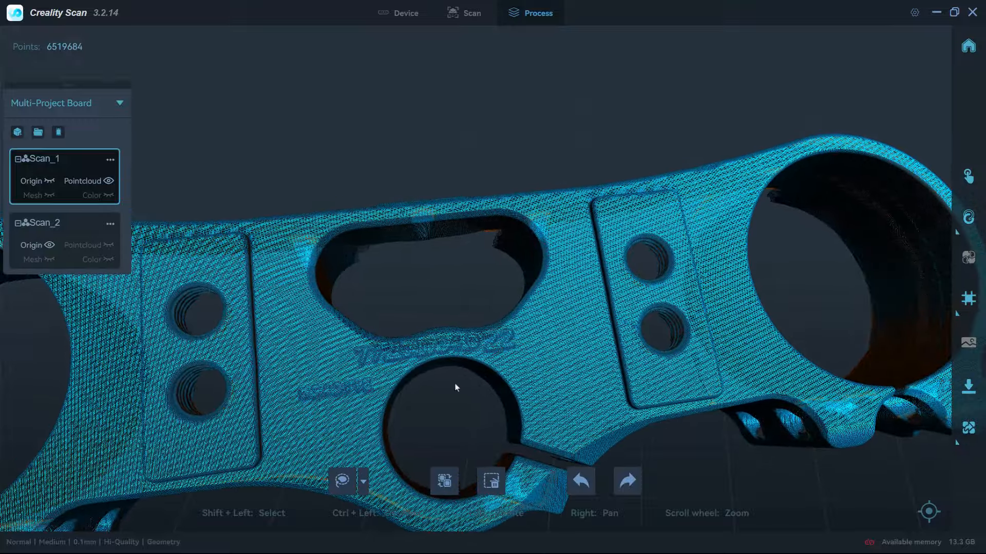
- Examine the Scan_1 point cloud from several sides, including the clamp ends, bores and threaded holes
{"action": "left_click_drag", "start_coordinate": [456, 389], "coordinate": [438, 295]}
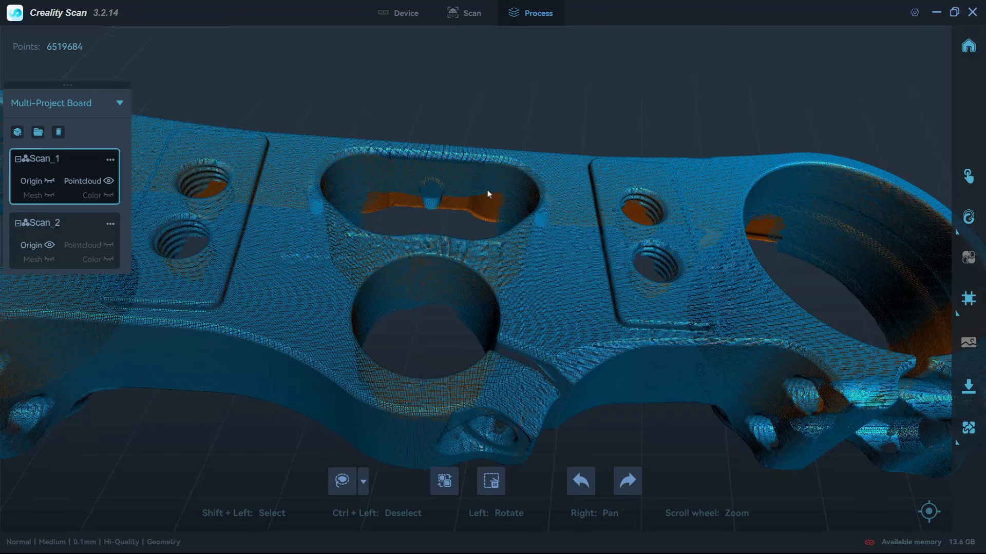
{"action": "scroll", "coordinate": [489, 203], "scroll_direction": "down", "scroll_amount": 5}
{"action": "left_click_drag", "start_coordinate": [486, 332], "coordinate": [462, 215]}
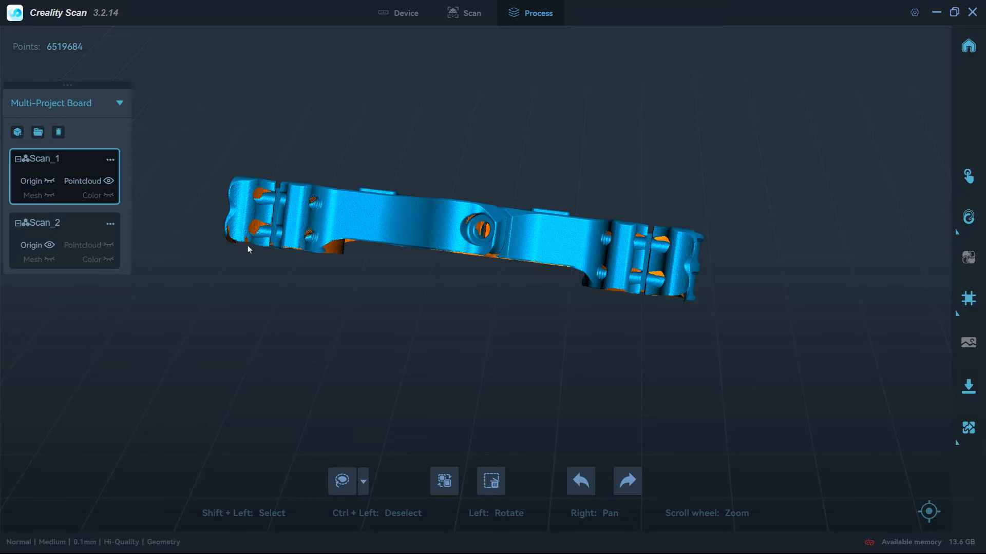
{"action": "left_click_drag", "start_coordinate": [271, 241], "coordinate": [420, 179]}
{"action": "scroll", "coordinate": [265, 223], "scroll_direction": "up", "scroll_amount": 4}
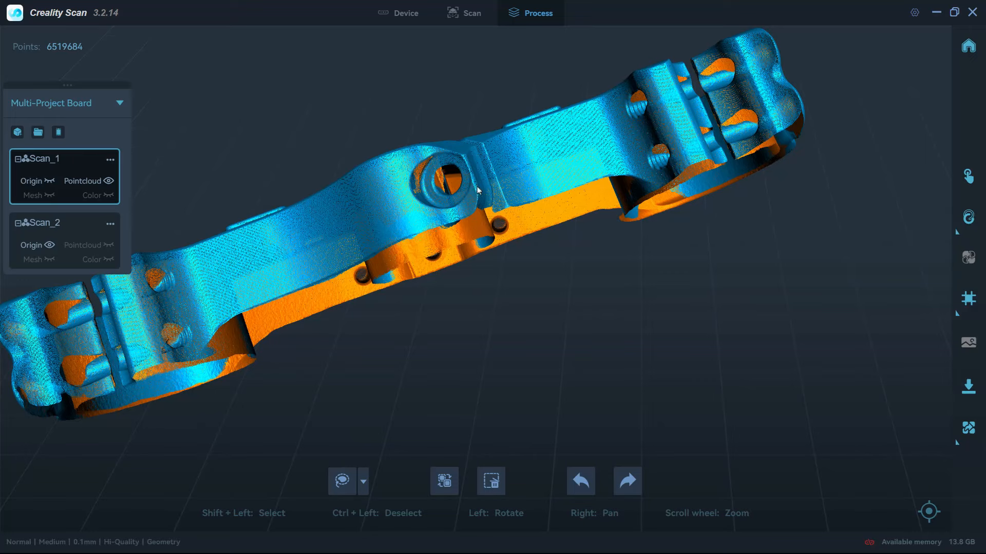
{"action": "left_click_drag", "start_coordinate": [478, 190], "coordinate": [57, 236]}
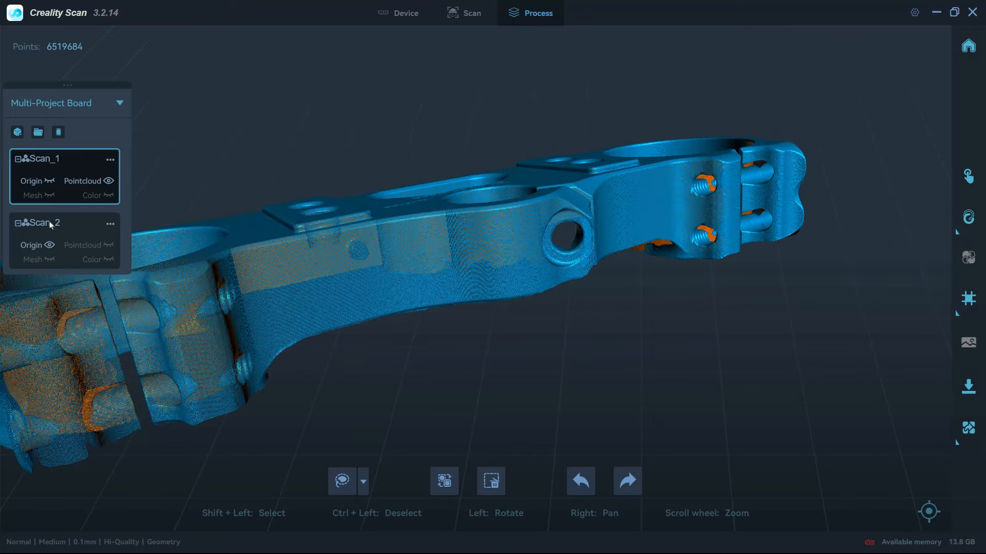
- Lasso the base surface and the lower parts of the two supports in Scan_2 and delete those points
{"action": "left_click", "coordinate": [51, 226]}
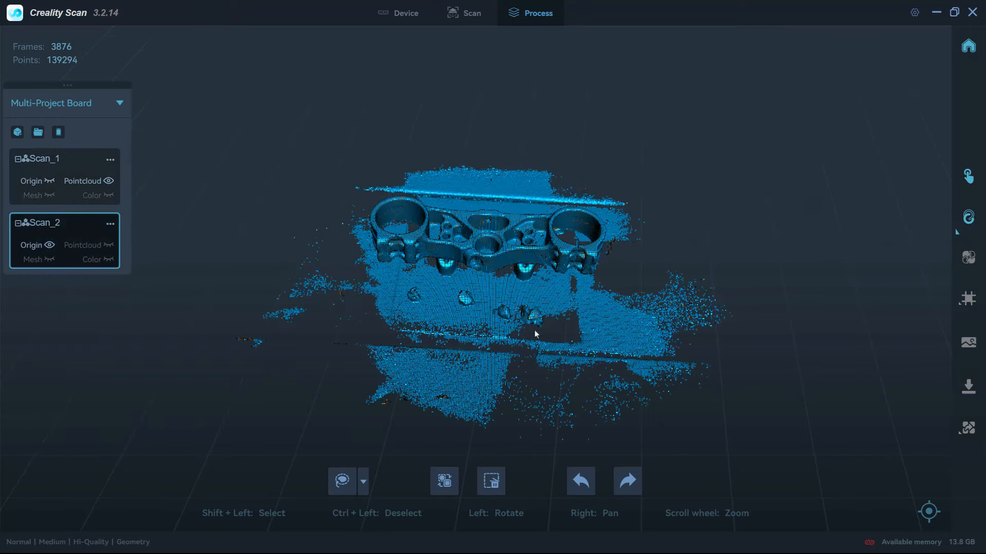
{"action": "mouse_move", "coordinate": [535, 334]}
{"action": "left_mouse_down"}
{"action": "mouse_move", "coordinate": [532, 202]}
{"action": "mouse_move", "coordinate": [569, 259]}
{"action": "mouse_move", "coordinate": [539, 287]}
{"action": "mouse_move", "coordinate": [517, 211]}
{"action": "mouse_move", "coordinate": [479, 302]}
{"action": "mouse_move", "coordinate": [400, 359]}
{"action": "left_mouse_up"}
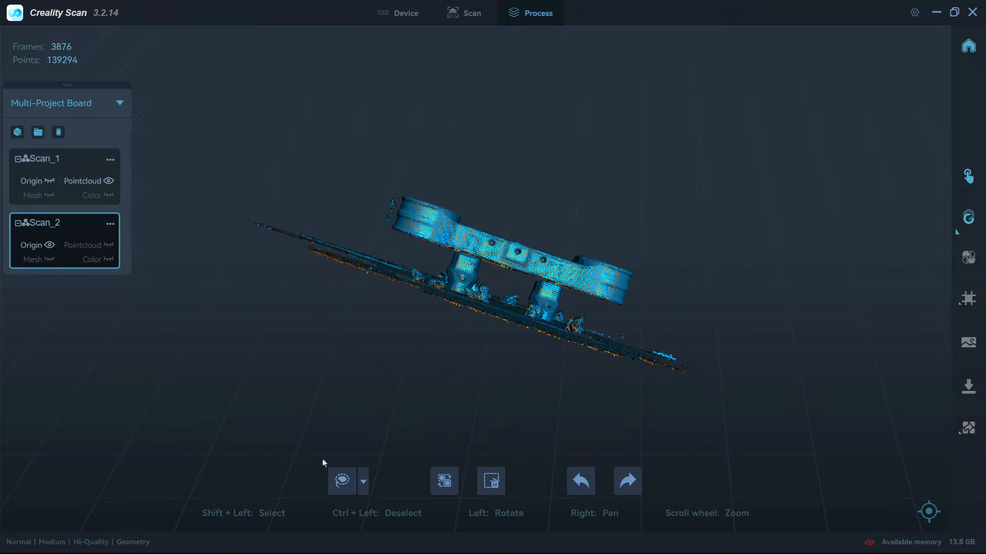
{"action": "left_click", "coordinate": [342, 480]}
{"action": "mouse_move", "coordinate": [264, 204]}
{"action": "left_mouse_down", "text": "shift"}
{"action": "mouse_move", "coordinate": [675, 342]}
{"action": "mouse_move", "coordinate": [679, 409]}
{"action": "mouse_move", "coordinate": [327, 327]}
{"action": "mouse_move", "coordinate": [225, 239]}
{"action": "left_mouse_up", "text": "shift"}
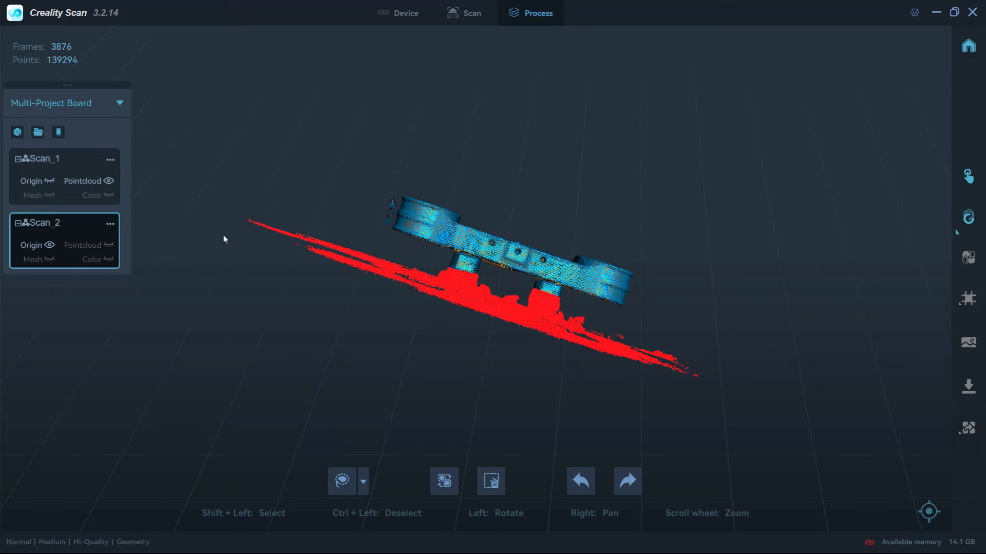
{"action": "key", "text": "Delete"}
- Delete the loose stray points floating beside the ring end of the Scan_2 part
{"action": "scroll", "coordinate": [374, 204], "scroll_direction": "up", "scroll_amount": 3}
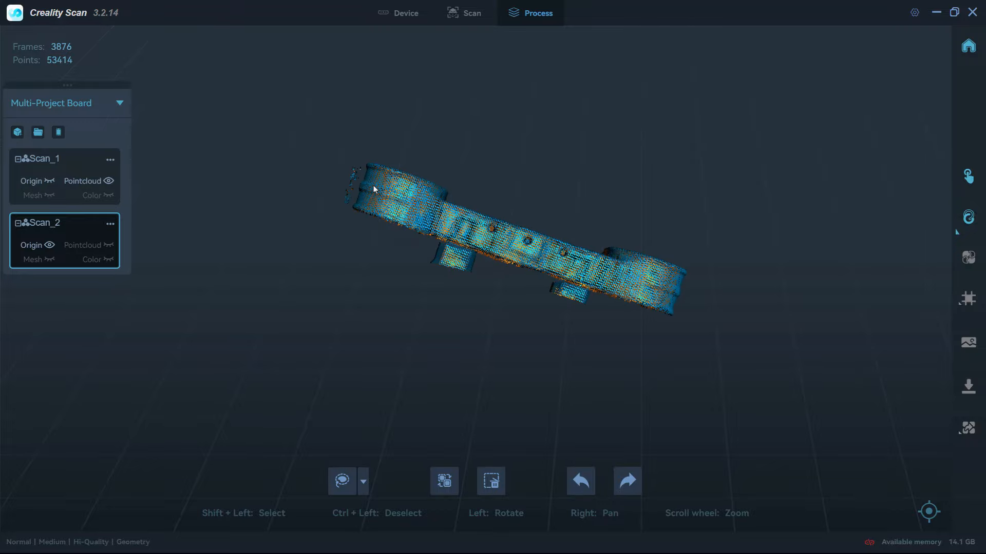
{"action": "right_click_drag", "start_coordinate": [353, 161], "coordinate": [398, 210]}
{"action": "scroll", "coordinate": [400, 214], "scroll_direction": "up", "scroll_amount": 5}
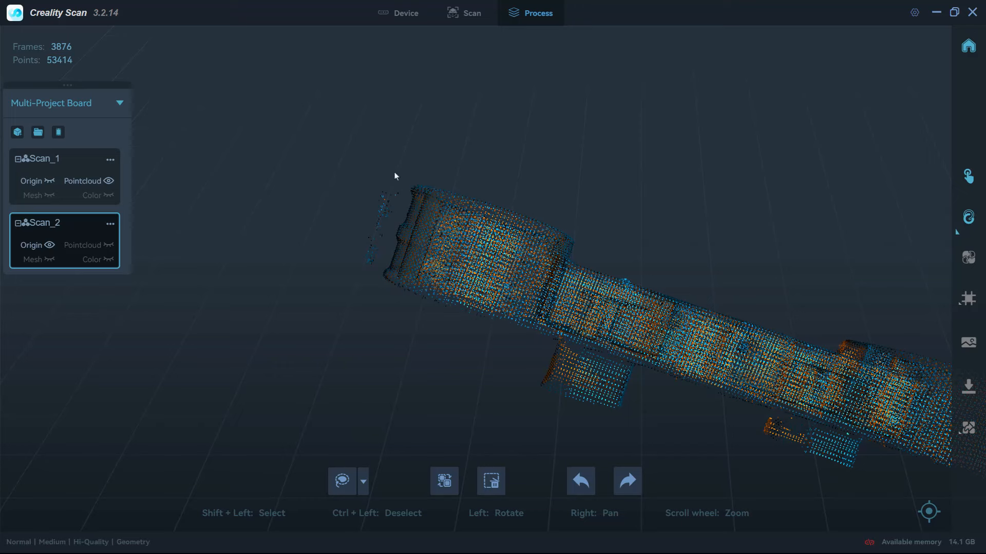
{"action": "mouse_move", "coordinate": [404, 193]}
{"action": "left_mouse_down", "text": "shift"}
{"action": "mouse_move", "coordinate": [375, 278]}
{"action": "mouse_move", "coordinate": [339, 264]}
{"action": "mouse_move", "coordinate": [352, 186]}
{"action": "left_mouse_up", "text": "shift"}
{"action": "key", "text": "Delete"}
- Lasso and delete one of the two support remnants under the Scan_2 part
{"action": "left_click_drag", "start_coordinate": [358, 192], "coordinate": [618, 300]}
{"action": "scroll", "coordinate": [618, 300], "scroll_direction": "up", "scroll_amount": 5}
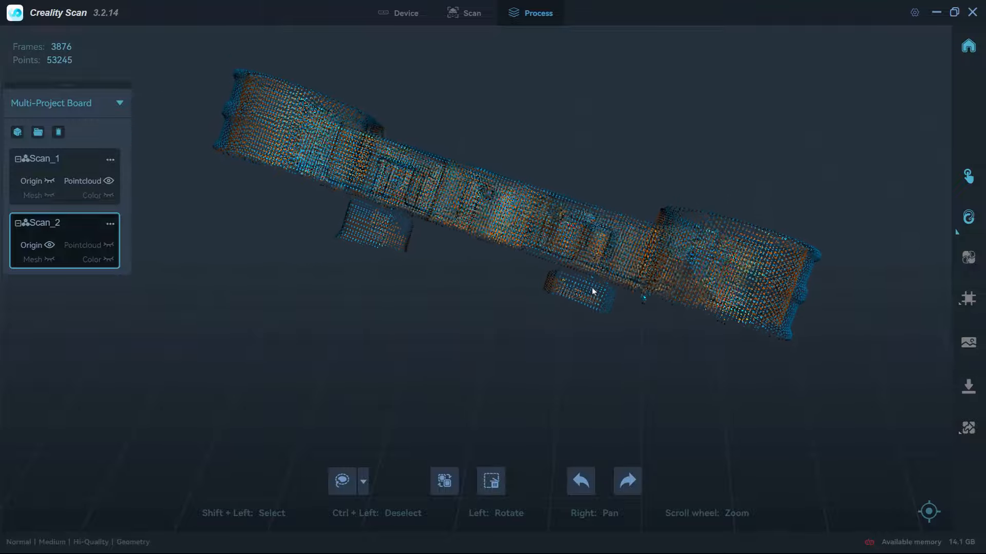
{"action": "left_click_drag", "start_coordinate": [720, 315], "coordinate": [714, 313]}
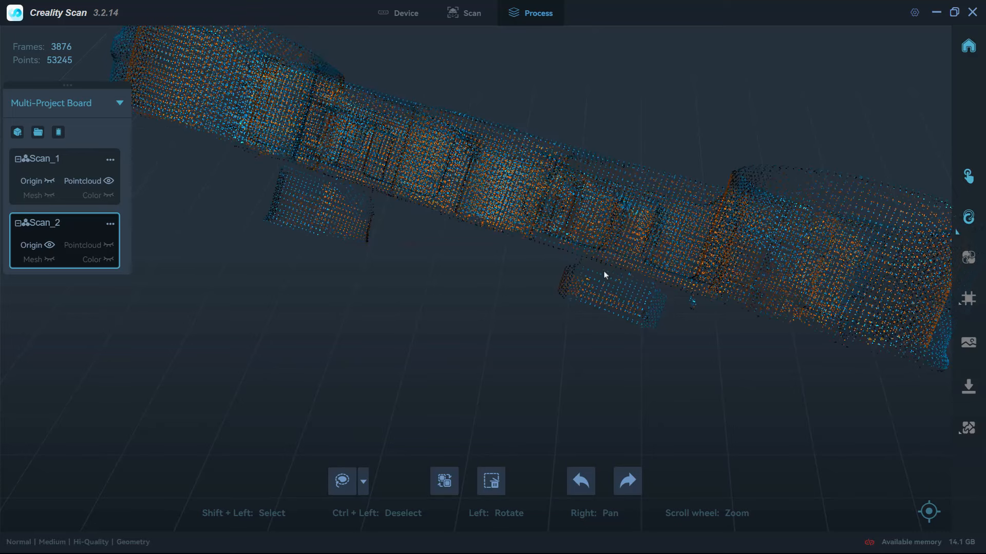
{"action": "left_click_drag", "start_coordinate": [569, 259], "coordinate": [631, 276], "text": "shift"}
{"action": "mouse_move", "coordinate": [676, 350]}
{"action": "left_mouse_down", "text": "shift"}
{"action": "mouse_move", "coordinate": [627, 357]}
{"action": "mouse_move", "coordinate": [546, 304]}
{"action": "left_mouse_up", "text": "shift"}
{"action": "key", "text": "Delete"}
- Lasso and delete the other support remnant under the Scan_2 part, near the large ring
{"action": "left_click_drag", "start_coordinate": [331, 216], "coordinate": [487, 274]}
{"action": "left_click_drag", "start_coordinate": [451, 232], "coordinate": [469, 235], "text": "shift"}
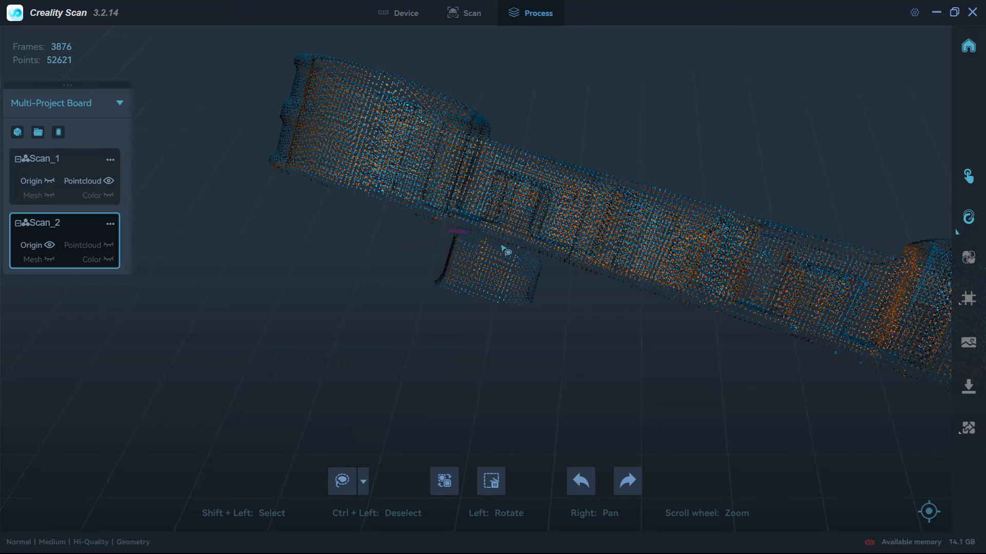
{"action": "mouse_move", "coordinate": [525, 250]}
{"action": "left_mouse_down", "text": "shift"}
{"action": "mouse_move", "coordinate": [556, 273]}
{"action": "mouse_move", "coordinate": [538, 326]}
{"action": "mouse_move", "coordinate": [483, 330]}
{"action": "mouse_move", "coordinate": [420, 296]}
{"action": "left_mouse_up", "text": "shift"}
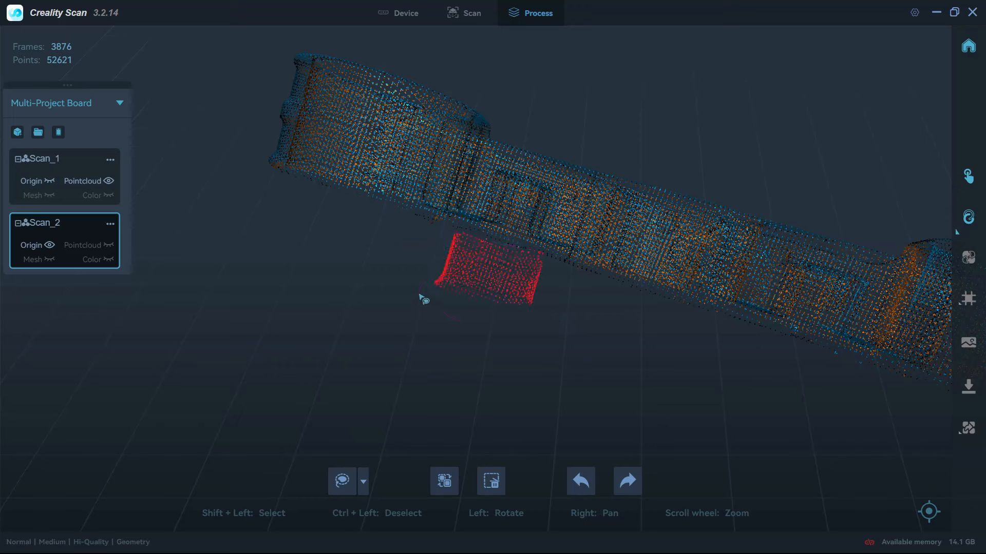
{"action": "key", "text": "Delete"}
- Select the remaining unwanted points around the Scan_2 part with the lasso and delete them
{"action": "mouse_move", "coordinate": [430, 220]}
{"action": "left_mouse_down"}
{"action": "mouse_move", "coordinate": [605, 363]}
{"action": "mouse_move", "coordinate": [508, 326]}
{"action": "mouse_move", "coordinate": [590, 253]}
{"action": "mouse_move", "coordinate": [554, 308]}
{"action": "mouse_move", "coordinate": [531, 363]}
{"action": "mouse_move", "coordinate": [536, 375]}
{"action": "left_mouse_up"}
{"action": "mouse_move", "coordinate": [639, 182]}
{"action": "left_mouse_down", "text": "shift"}
{"action": "mouse_move", "coordinate": [763, 272]}
{"action": "mouse_move", "coordinate": [734, 325]}
{"action": "mouse_move", "coordinate": [717, 329]}
{"action": "mouse_move", "coordinate": [638, 276]}
{"action": "mouse_move", "coordinate": [545, 258]}
{"action": "mouse_move", "coordinate": [616, 149]}
{"action": "mouse_move", "coordinate": [560, 179]}
{"action": "mouse_move", "coordinate": [381, 97]}
{"action": "left_mouse_up", "text": "shift"}
{"action": "key", "text": "Delete"}
- Check the cleaned Scan_2 for leftover points and process it into an optimized point cloud
{"action": "scroll", "coordinate": [599, 184], "scroll_direction": "down", "scroll_amount": 2}
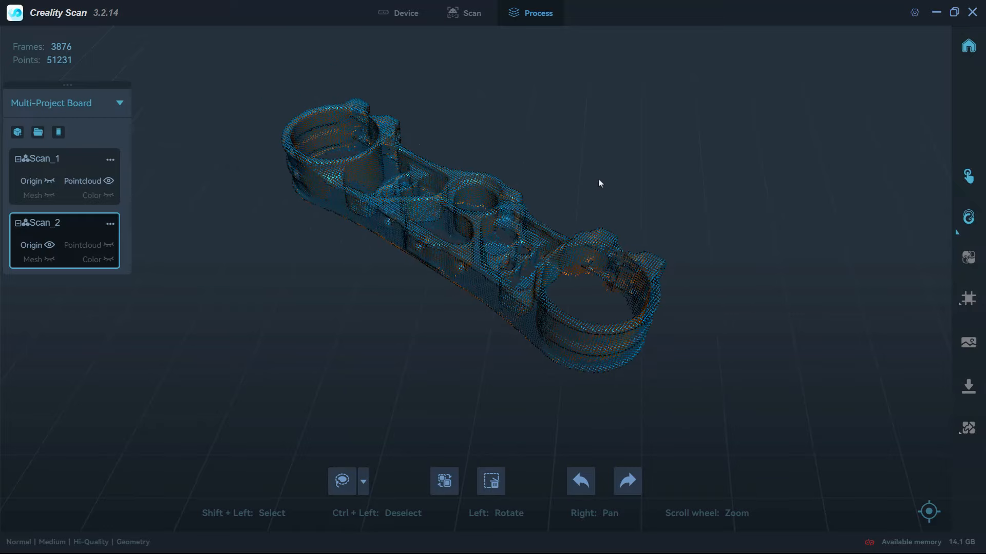
{"action": "left_click_drag", "start_coordinate": [402, 208], "coordinate": [425, 160]}
{"action": "scroll", "coordinate": [442, 211], "scroll_direction": "up", "scroll_amount": 6}
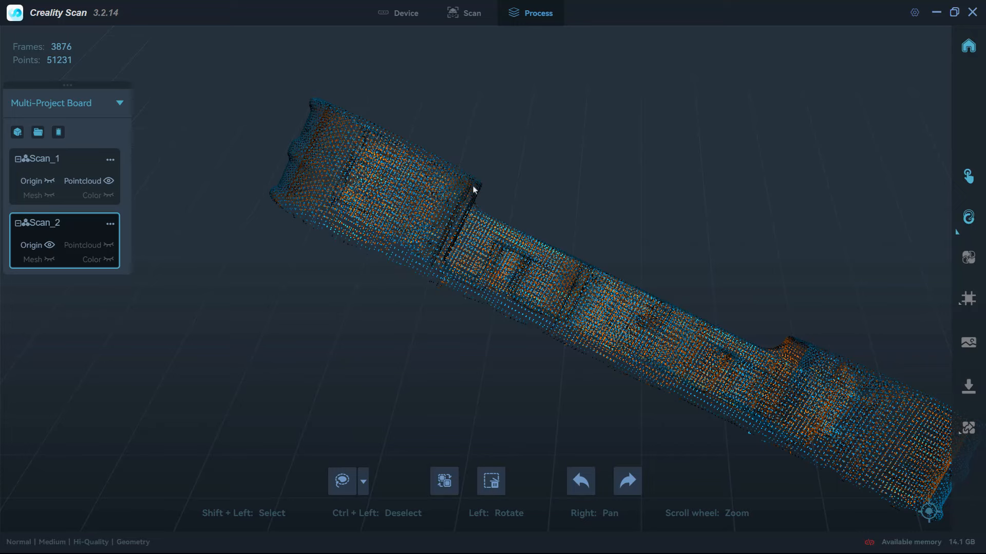
{"action": "scroll", "coordinate": [429, 139], "scroll_direction": "down", "scroll_amount": 2}
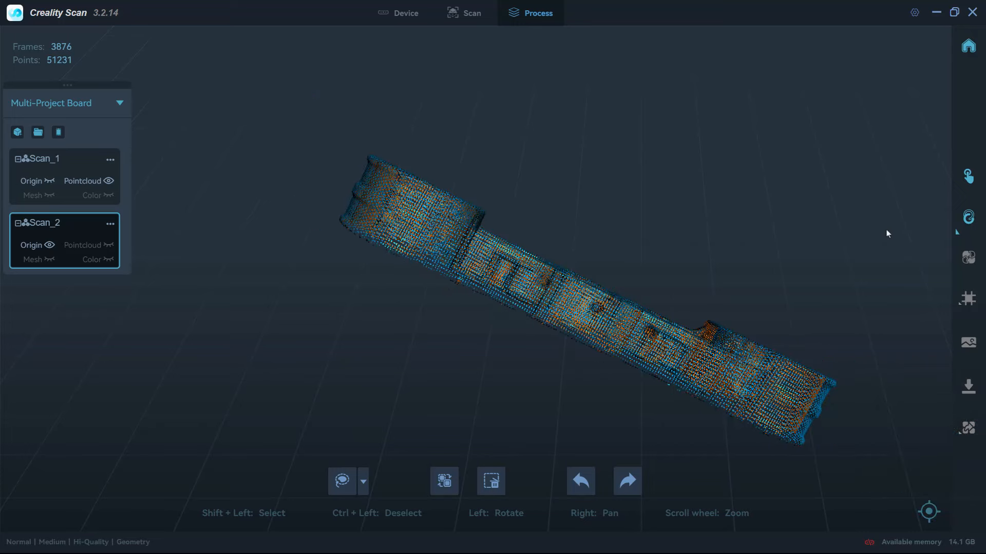
{"action": "left_click", "coordinate": [969, 219]}
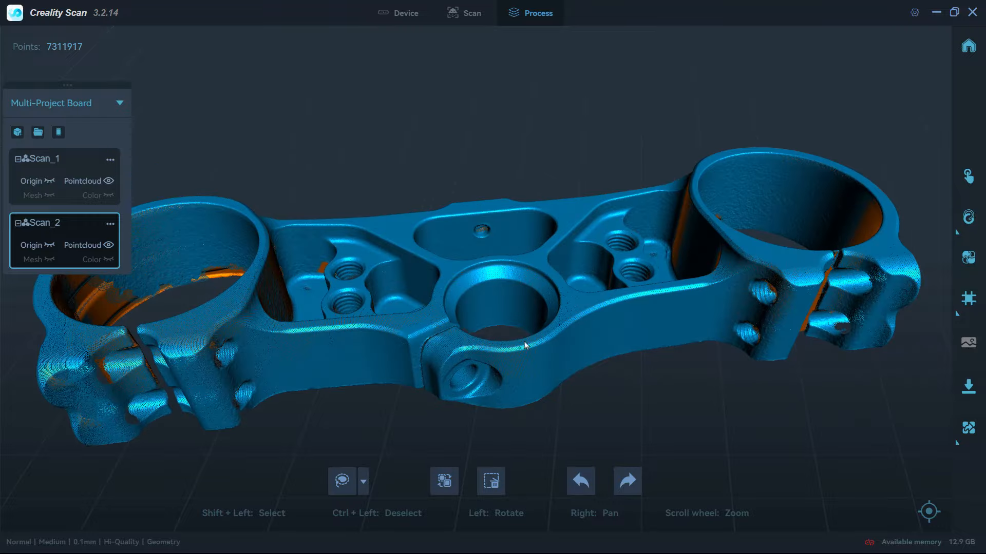
- Inspect the optimized Scan_2 point cloud from several sides, and compare it with the Scan_1 point cloud
{"action": "left_click_drag", "start_coordinate": [525, 345], "coordinate": [513, 259]}
{"action": "left_click_drag", "start_coordinate": [593, 263], "coordinate": [564, 294]}
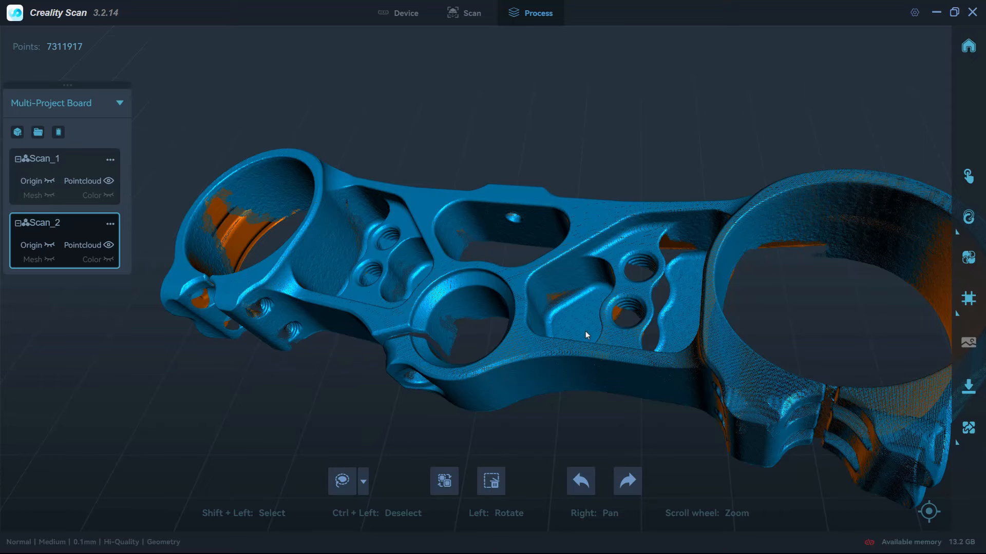
{"action": "left_click_drag", "start_coordinate": [586, 332], "coordinate": [645, 315]}
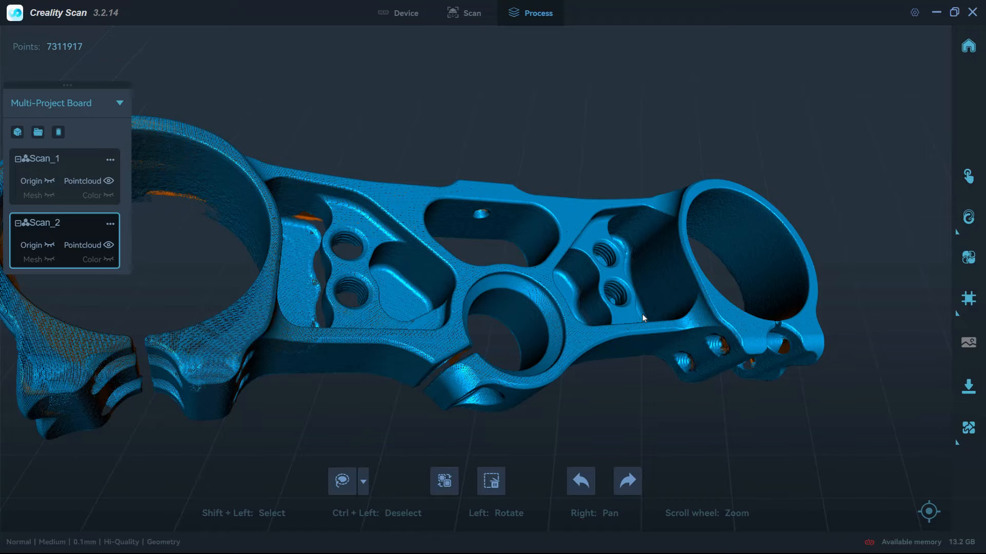
{"action": "left_click_drag", "start_coordinate": [488, 341], "coordinate": [423, 373]}
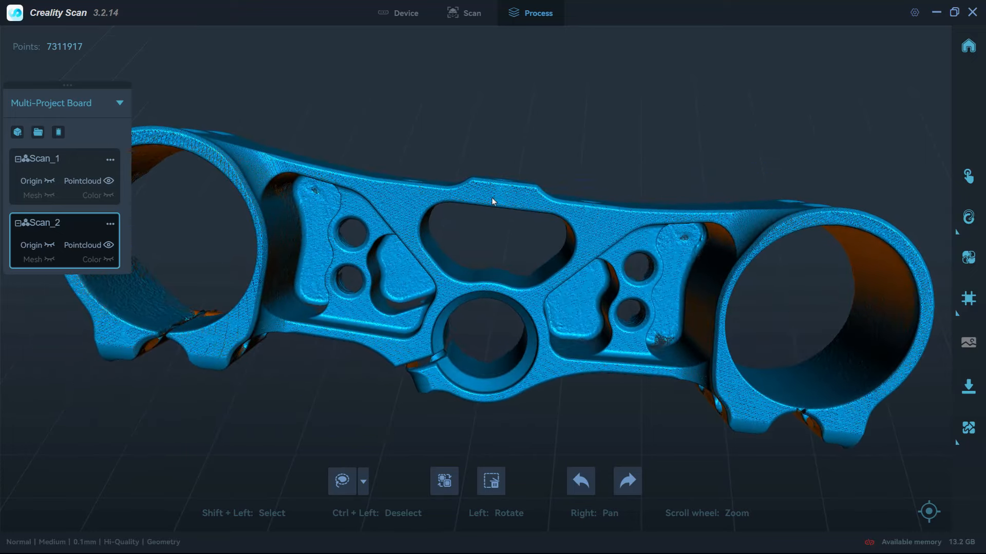
{"action": "left_click_drag", "start_coordinate": [494, 203], "coordinate": [445, 405]}
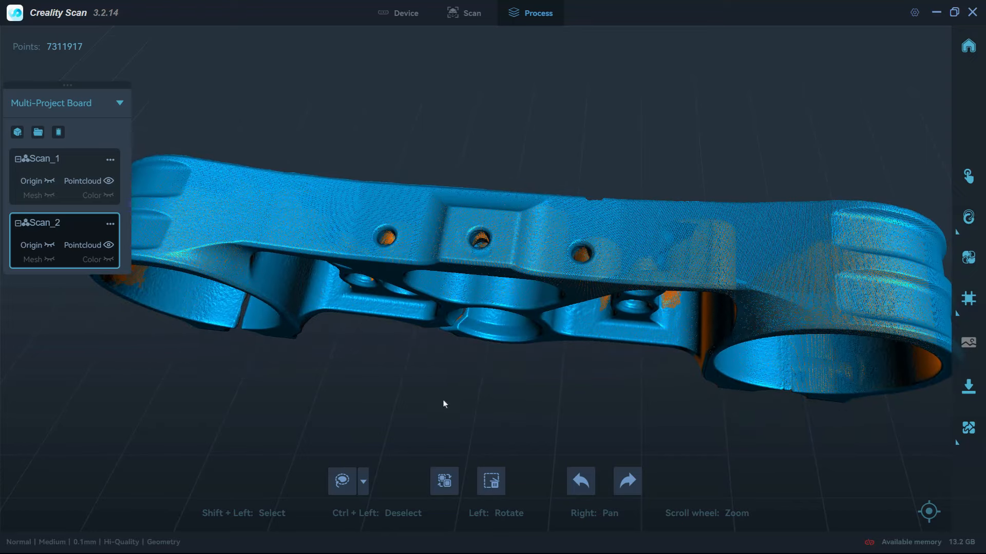
{"action": "left_click", "coordinate": [55, 173]}
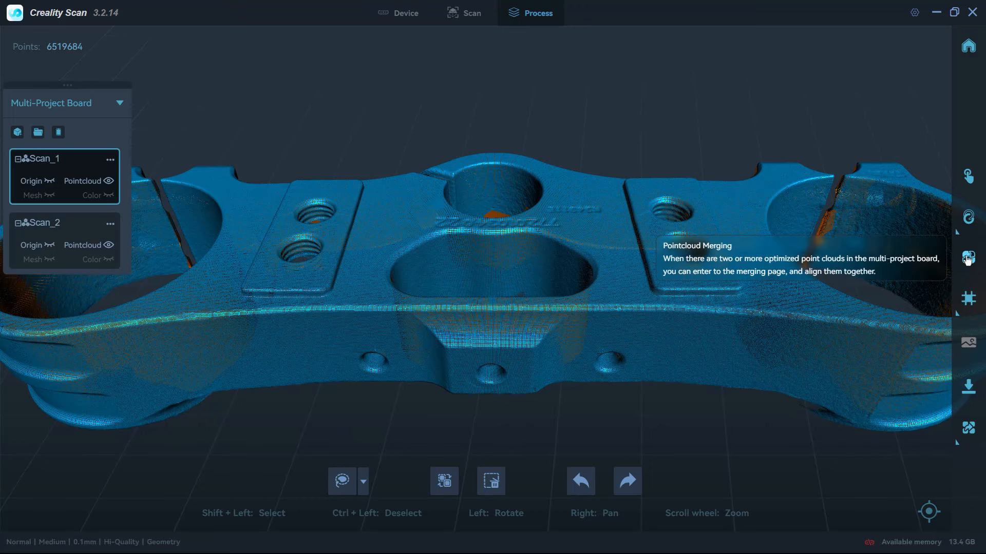
{"action": "left_click_drag", "start_coordinate": [576, 179], "coordinate": [574, 262]}
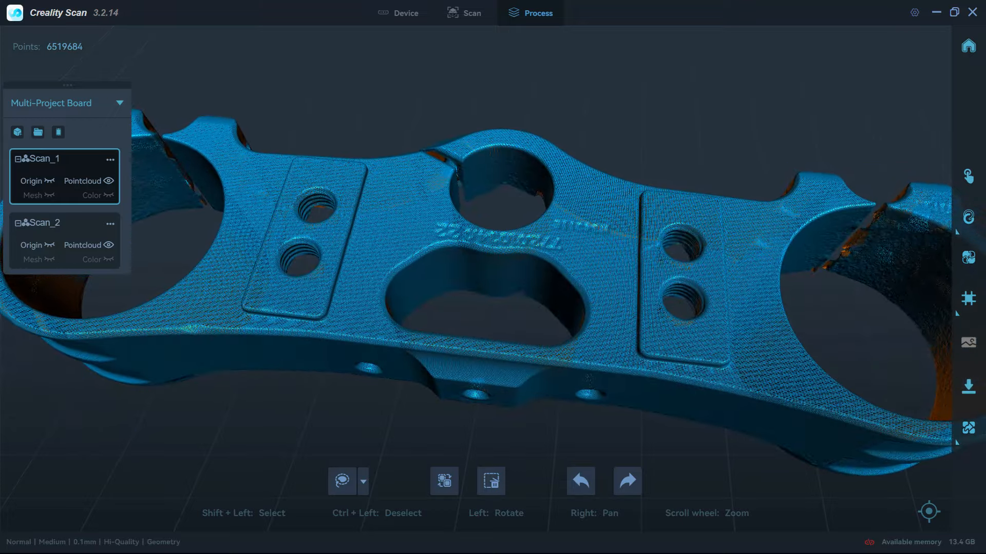
- Try to merge the Scan_1 and Scan_2 point clouds with automatic Pointcloud Merging
{"action": "left_click", "coordinate": [969, 258]}
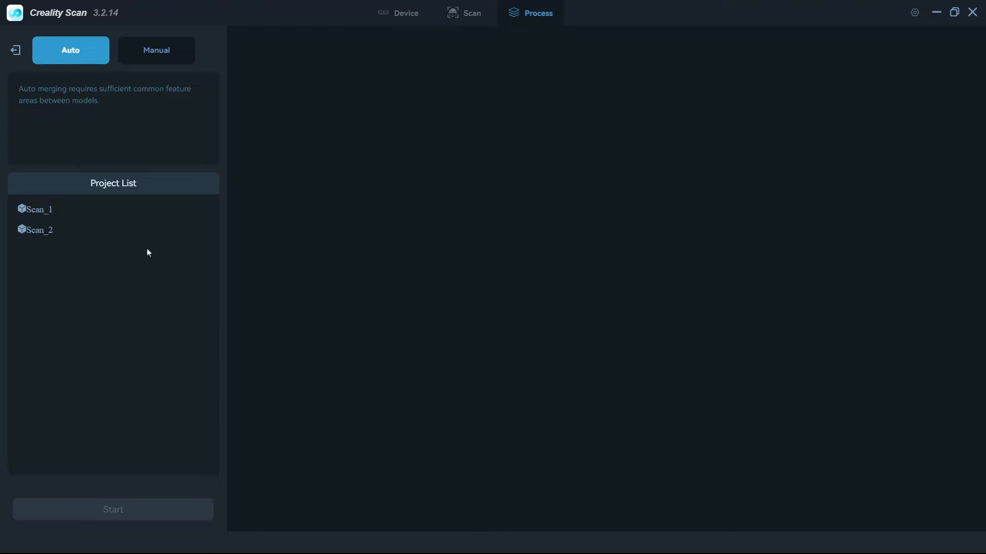
{"action": "left_click", "coordinate": [37, 210]}
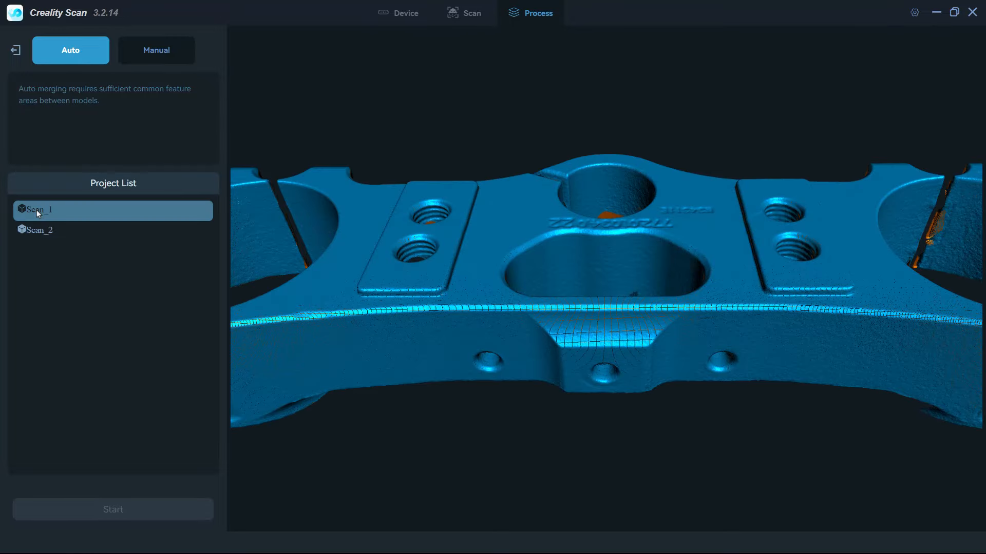
{"action": "left_click", "coordinate": [43, 230]}
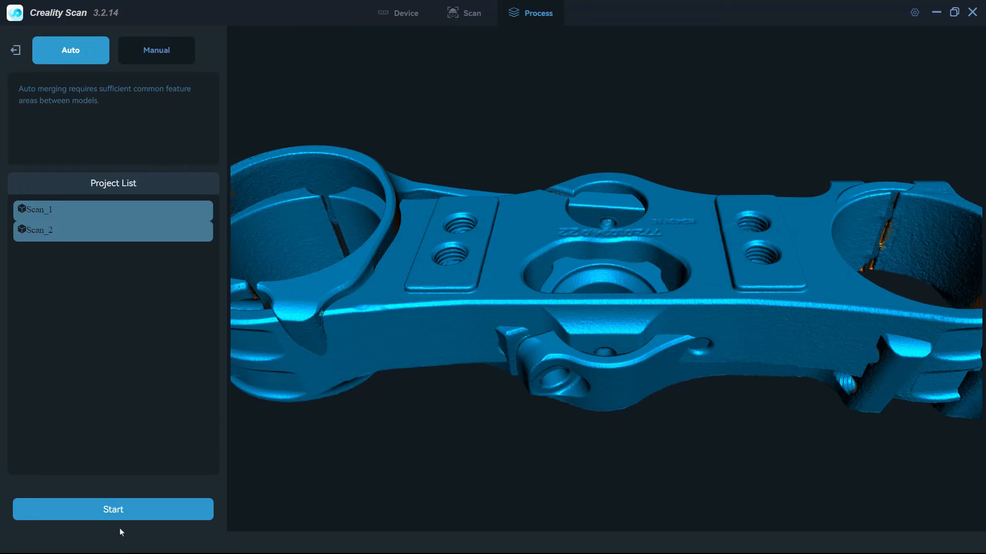
{"action": "left_click", "coordinate": [120, 518]}
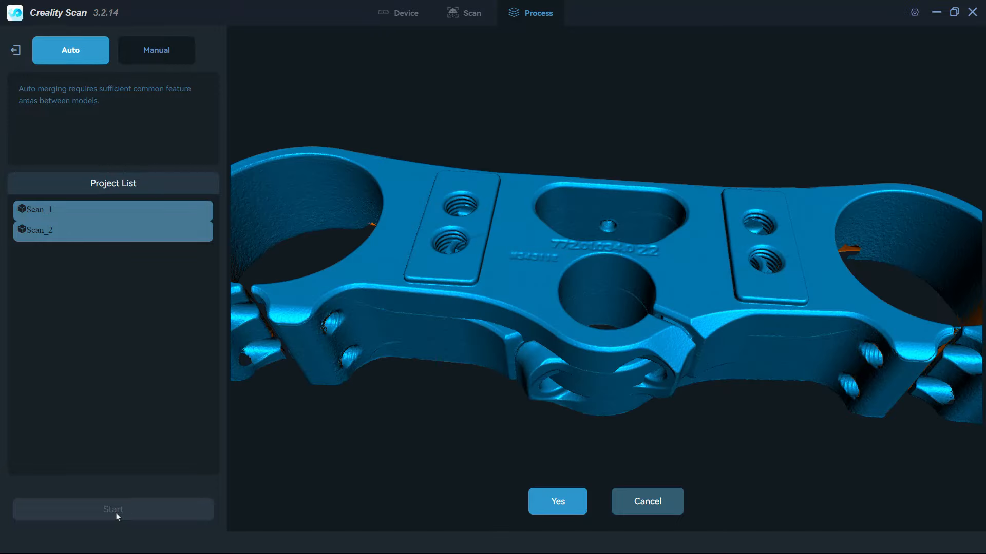
- Check the alignment of the automatically merged scans on the front and back faces, and discard the merge
{"action": "left_click_drag", "start_coordinate": [553, 416], "coordinate": [703, 319]}
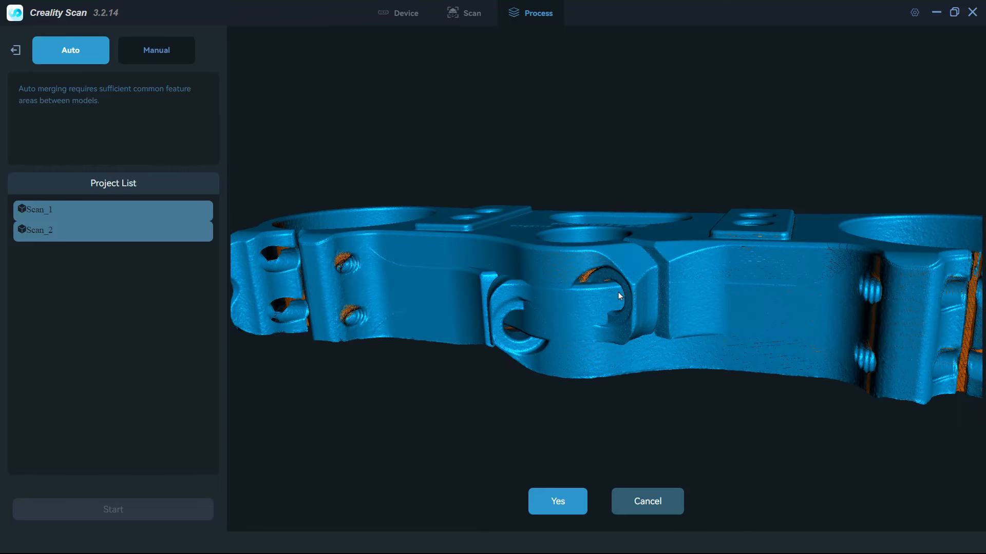
{"action": "left_click_drag", "start_coordinate": [614, 303], "coordinate": [616, 234]}
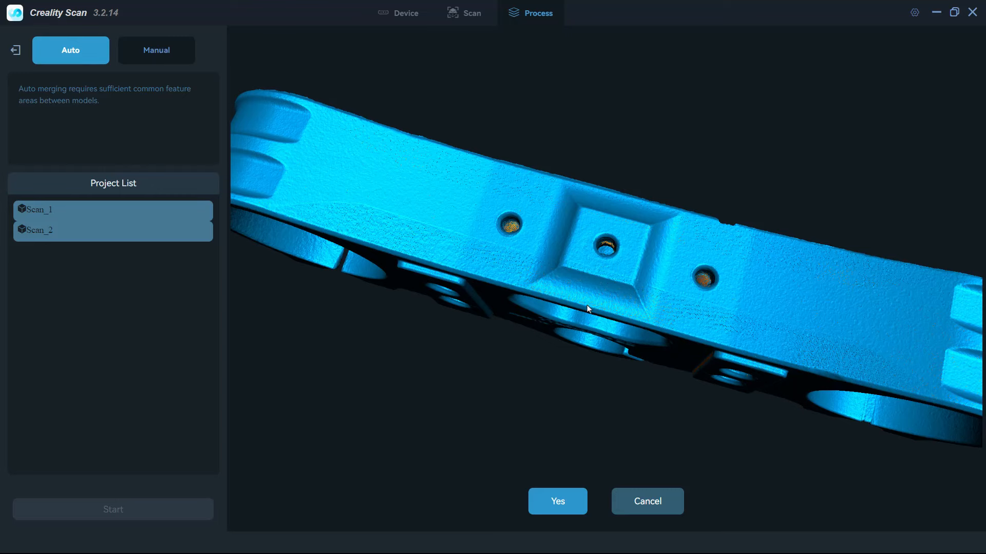
{"action": "left_click_drag", "start_coordinate": [616, 280], "coordinate": [601, 224]}
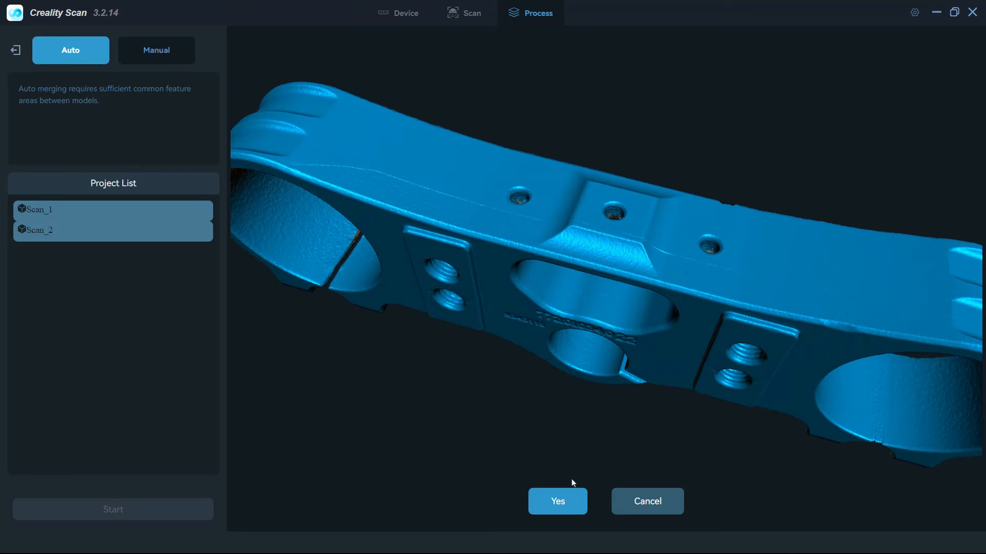
{"action": "left_click", "coordinate": [664, 507]}
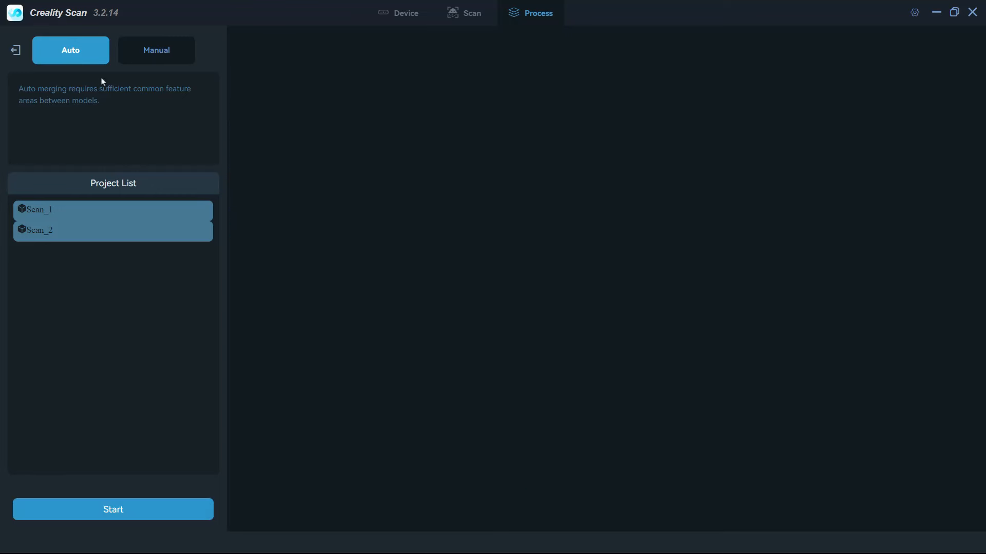
- Set up a manual merge with Scan_1 as the fixed model and Scan_2 as the float model
{"action": "left_click", "coordinate": [134, 53]}
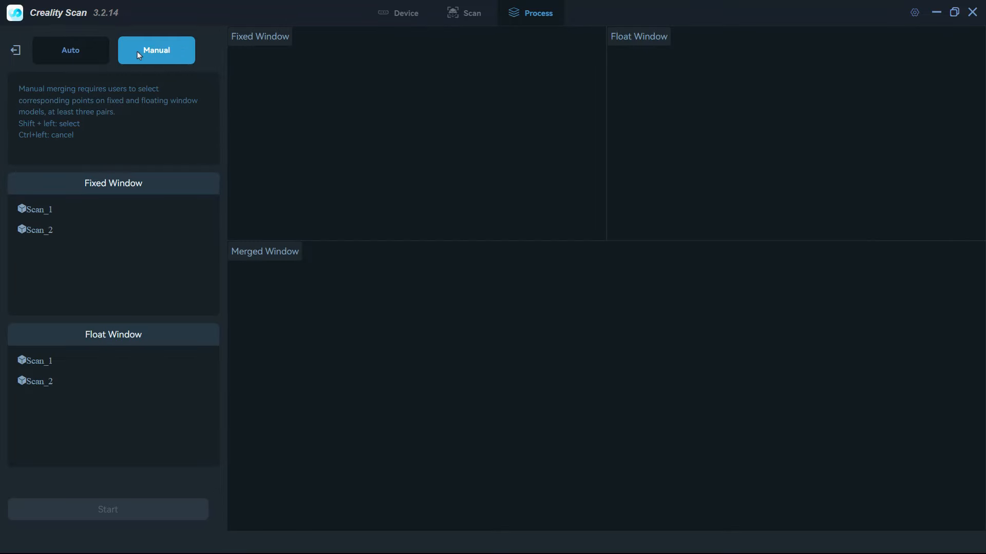
{"action": "left_click", "coordinate": [53, 210]}
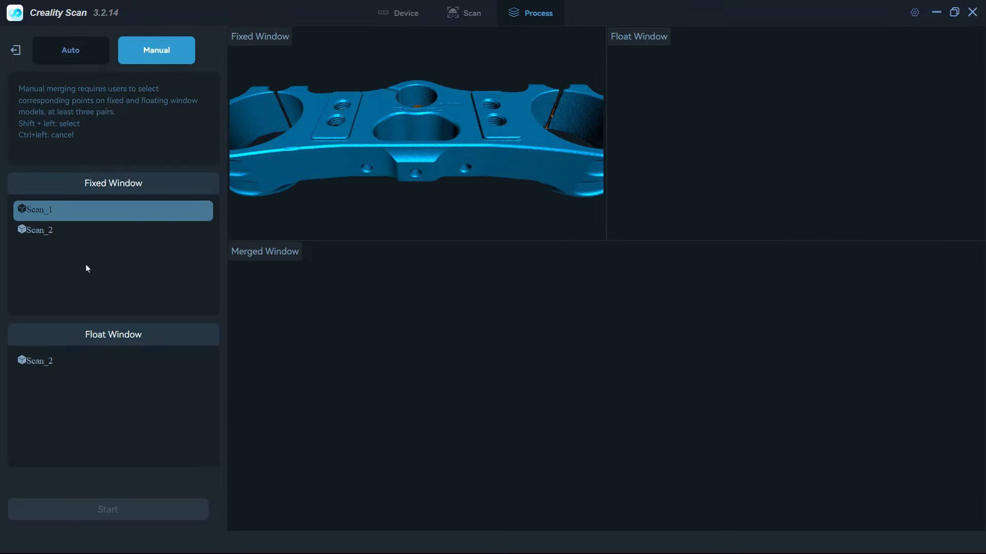
{"action": "left_click", "coordinate": [40, 361]}
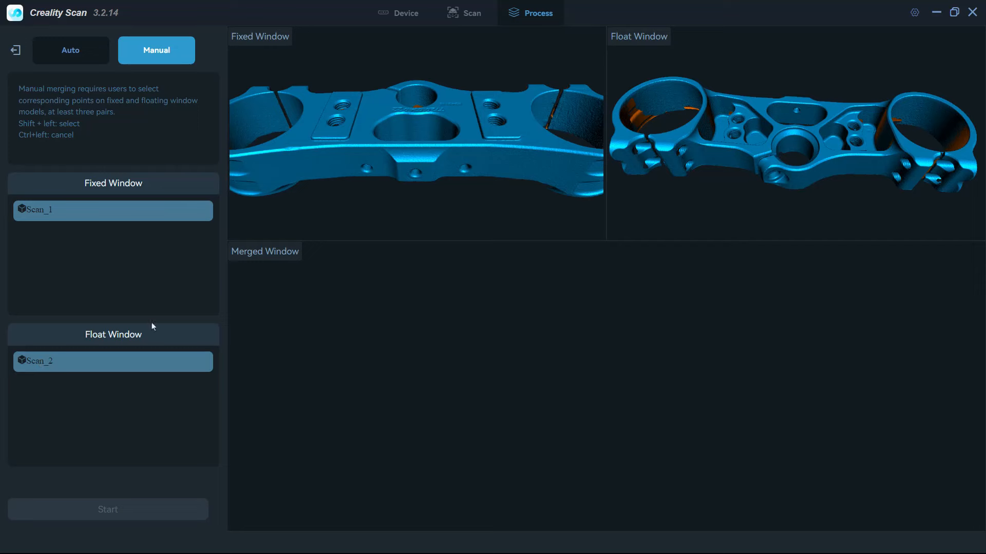
{"action": "left_click_drag", "start_coordinate": [437, 228], "coordinate": [439, 197]}
{"action": "left_click_drag", "start_coordinate": [637, 198], "coordinate": [740, 140]}
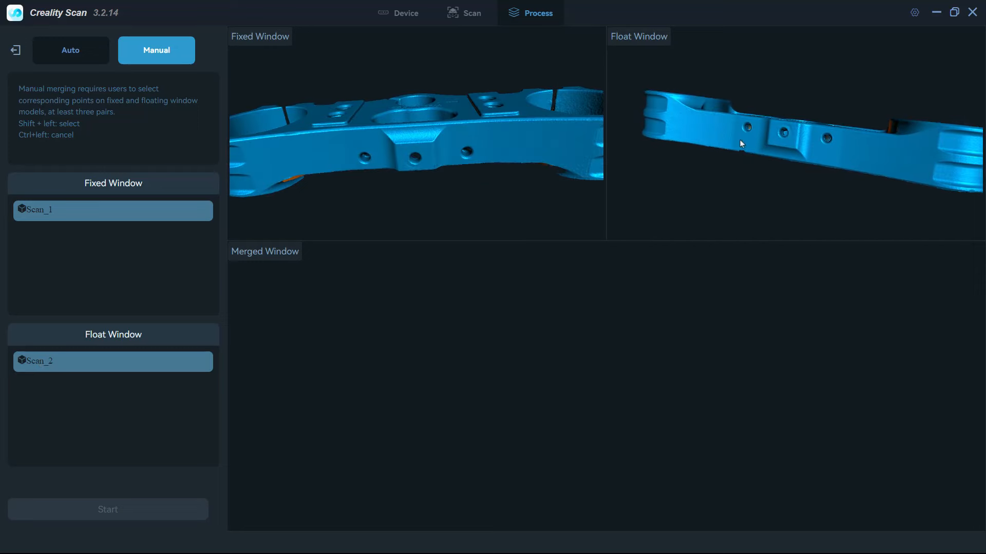
- Place the first matching point pair just above the middle hole on the central boss of Scan_1 and Scan_2
{"action": "left_click_drag", "start_coordinate": [462, 147], "coordinate": [436, 159]}
{"action": "scroll", "coordinate": [436, 159], "scroll_direction": "up", "scroll_amount": 4}
{"action": "left_click_drag", "start_coordinate": [618, 137], "coordinate": [800, 123]}
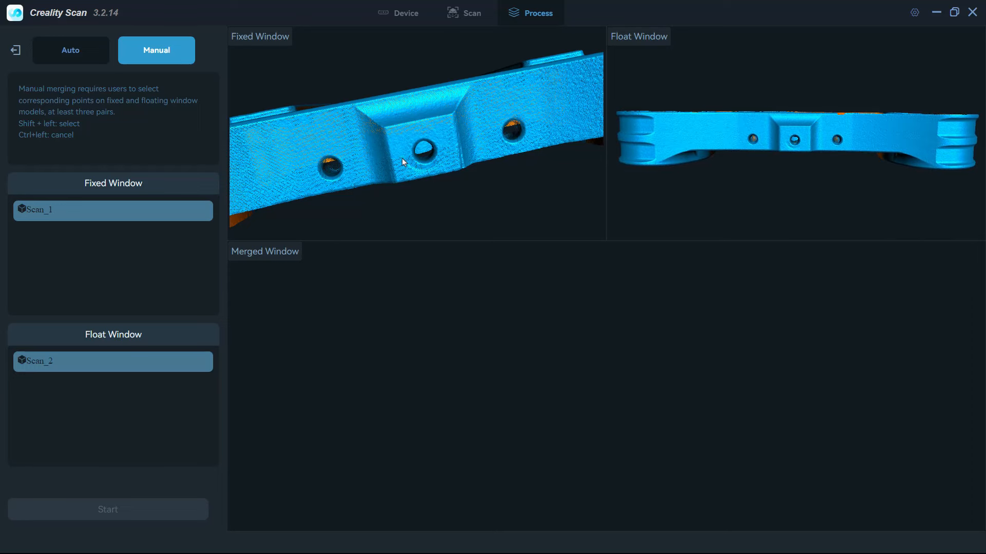
{"action": "left_click_drag", "start_coordinate": [402, 158], "coordinate": [504, 160]}
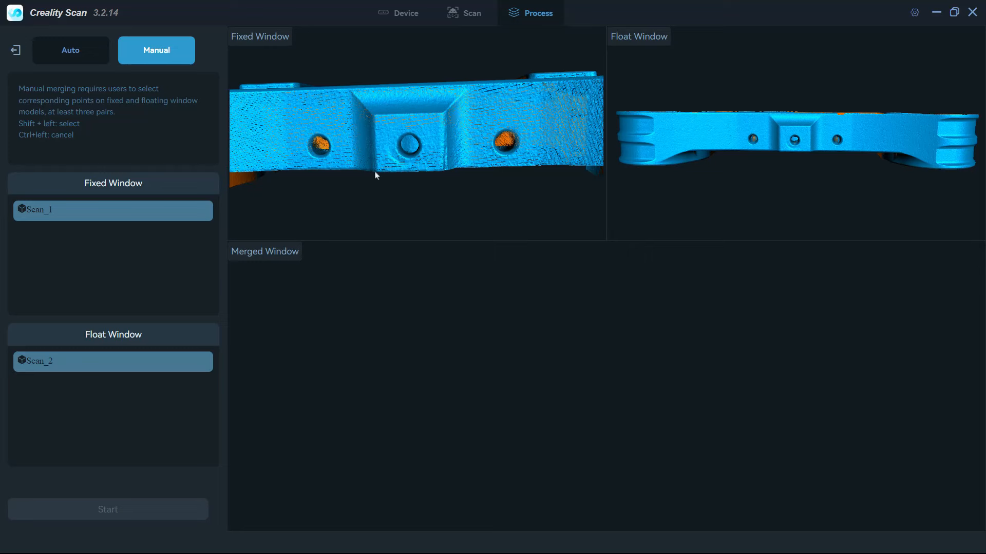
{"action": "left_click_drag", "start_coordinate": [363, 178], "coordinate": [426, 135]}
{"action": "left_click_drag", "start_coordinate": [760, 131], "coordinate": [744, 154]}
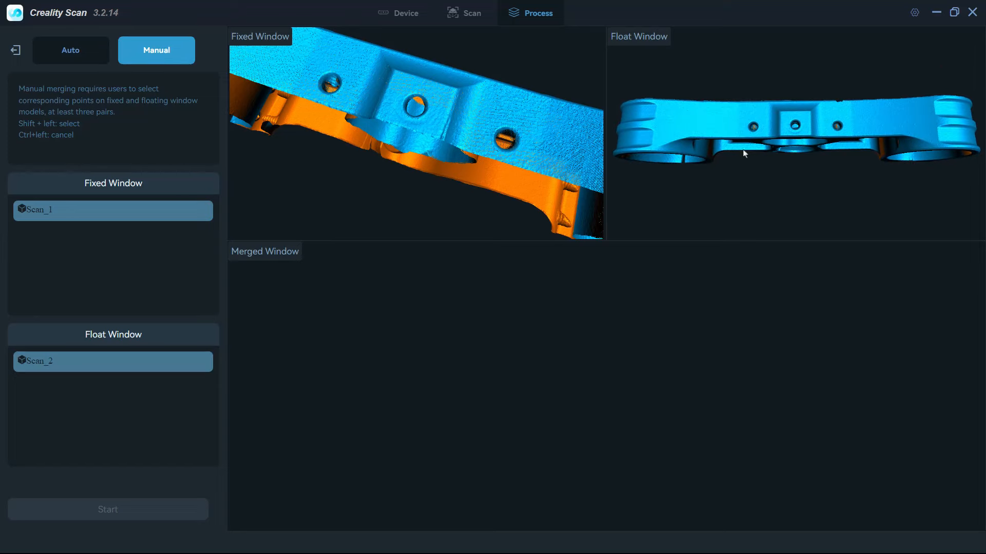
{"action": "left_click_drag", "start_coordinate": [375, 78], "coordinate": [453, 113]}
{"action": "left_click_drag", "start_coordinate": [474, 145], "coordinate": [430, 145]}
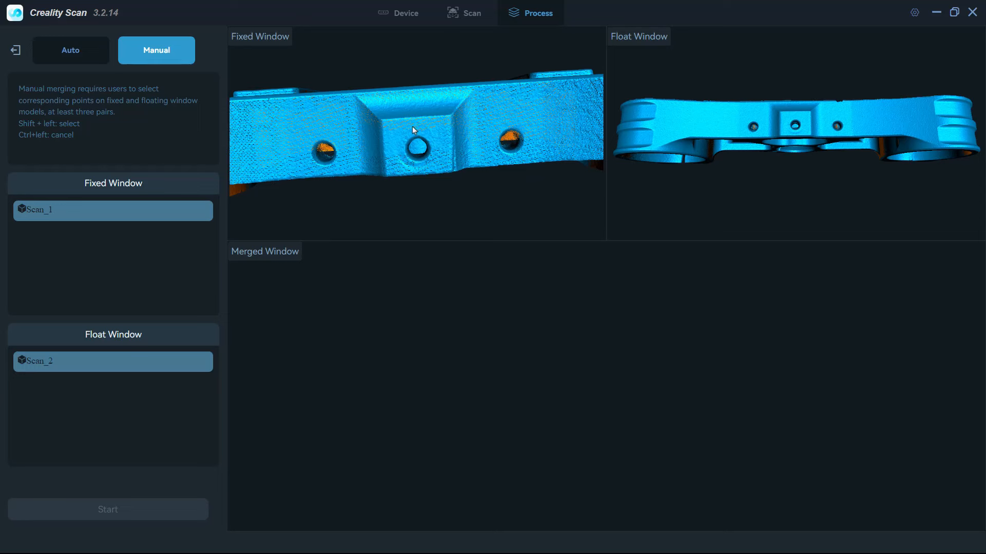
{"action": "left_click_drag", "start_coordinate": [414, 167], "coordinate": [426, 156]}
{"action": "left_click_drag", "start_coordinate": [774, 115], "coordinate": [783, 123]}
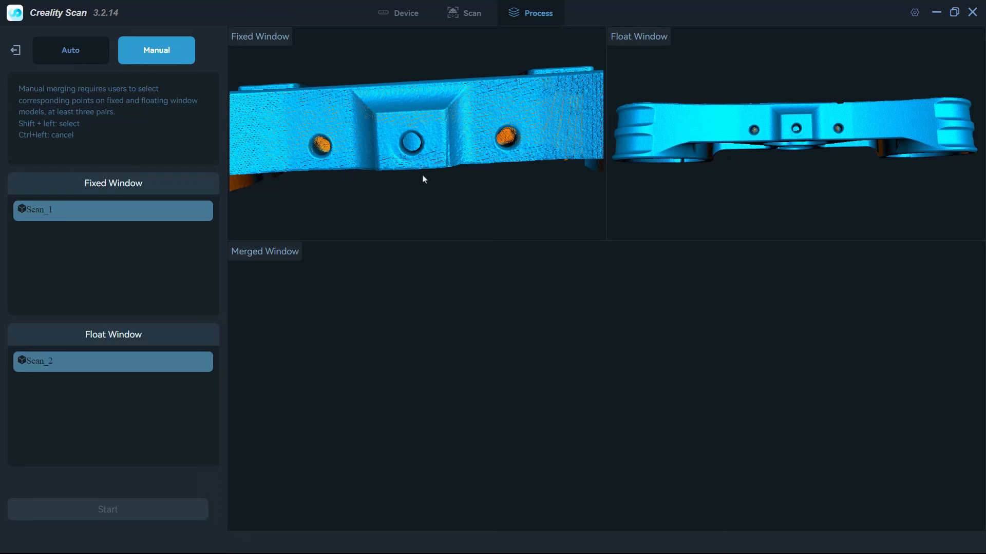
{"action": "left_click", "coordinate": [411, 119], "text": "shift"}
- Place the second matching point pair at the inner edge of the upper band on one clamp end of both scans
{"action": "scroll", "coordinate": [754, 136], "scroll_direction": "down", "scroll_amount": 2}
{"action": "scroll", "coordinate": [482, 153], "scroll_direction": "down", "scroll_amount": 5}
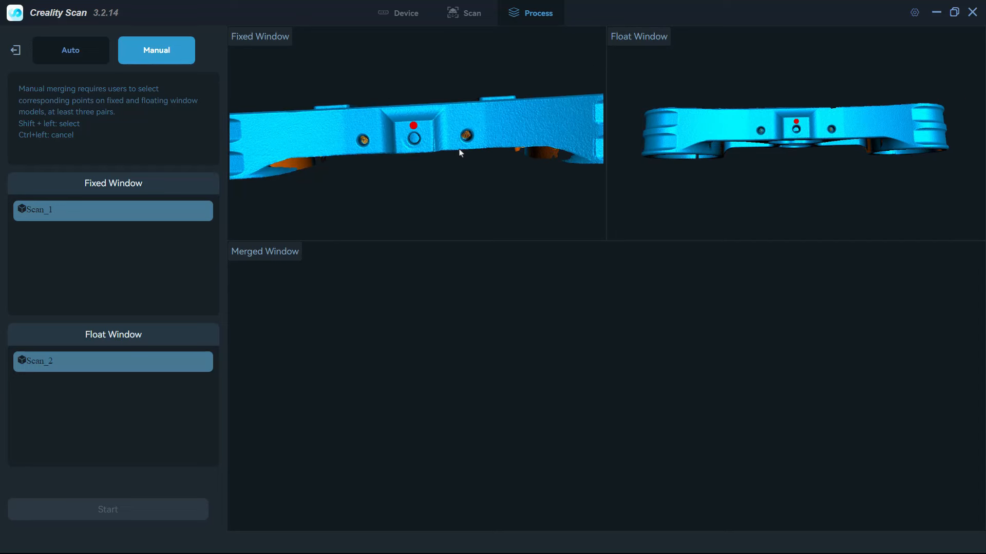
{"action": "left_click_drag", "start_coordinate": [460, 153], "coordinate": [489, 152]}
{"action": "left_click_drag", "start_coordinate": [418, 142], "coordinate": [423, 134]}
{"action": "left_click_drag", "start_coordinate": [651, 137], "coordinate": [691, 125]}
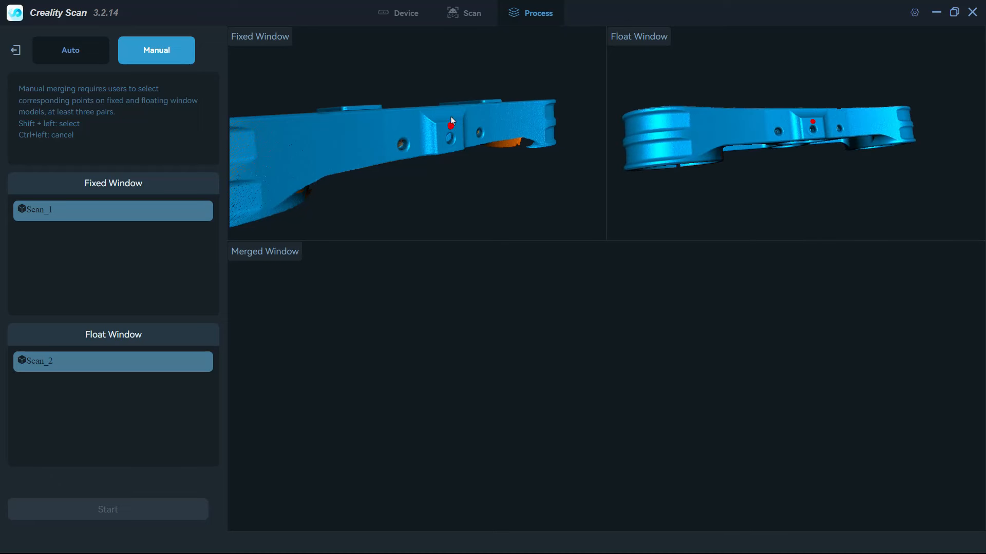
{"action": "left_click_drag", "start_coordinate": [273, 141], "coordinate": [324, 126]}
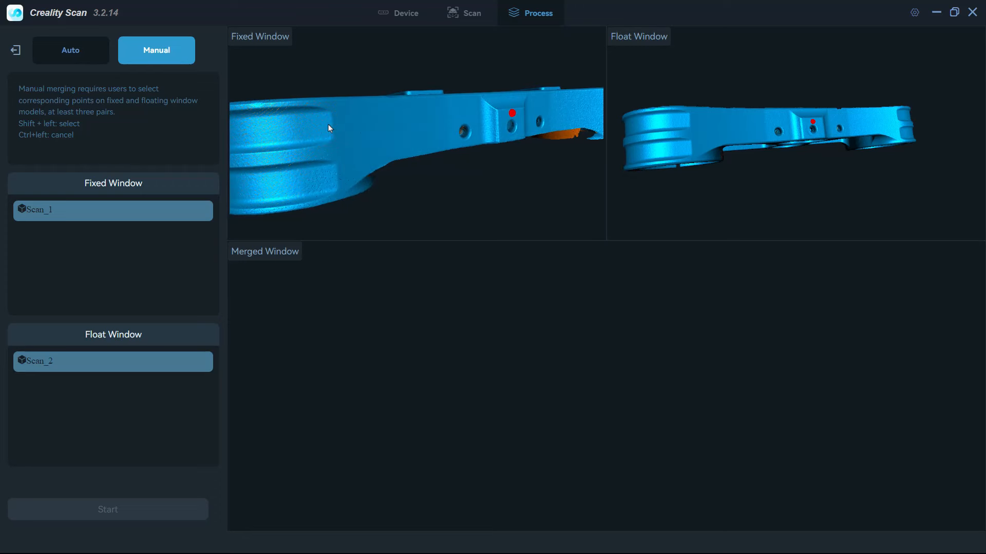
{"action": "left_click", "coordinate": [328, 125], "text": "shift"}
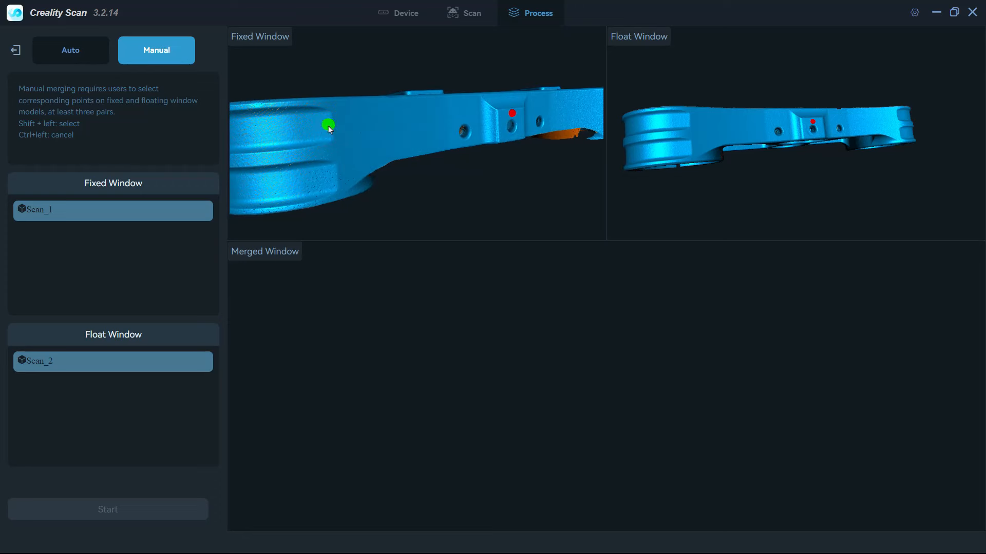
{"action": "left_click", "coordinate": [688, 120], "text": "shift"}
- Place the third matching point pair at the inner edge of the lower band on the opposite clamp end of both scans
{"action": "left_click_drag", "start_coordinate": [512, 149], "coordinate": [434, 154]}
{"action": "left_click_drag", "start_coordinate": [529, 127], "coordinate": [488, 152]}
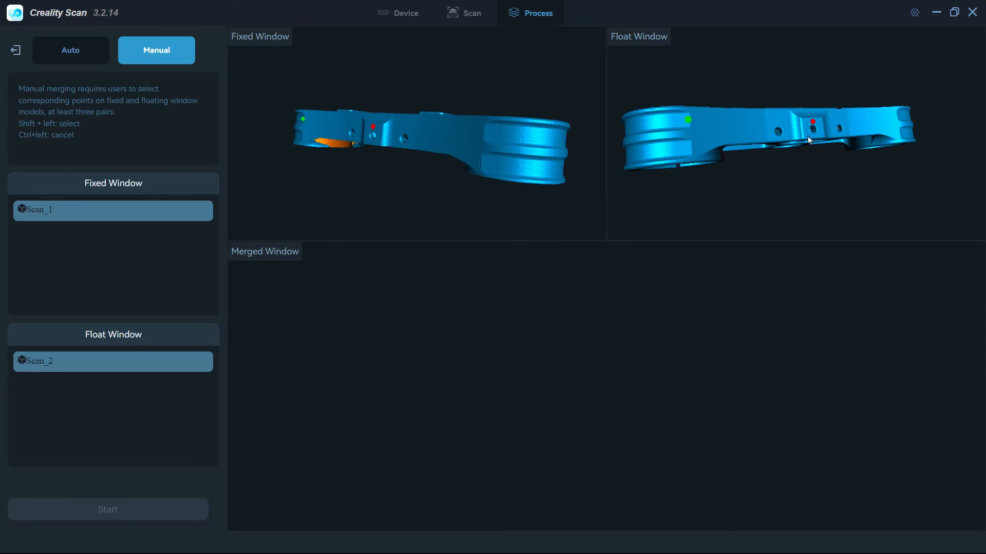
{"action": "left_click_drag", "start_coordinate": [813, 138], "coordinate": [786, 141]}
{"action": "left_click_drag", "start_coordinate": [846, 146], "coordinate": [780, 154]}
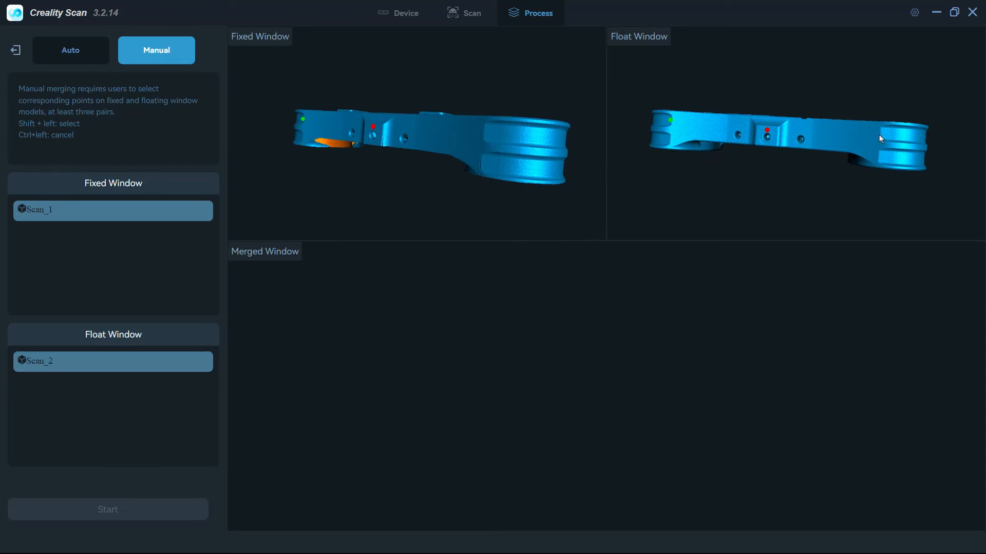
{"action": "scroll", "coordinate": [882, 134], "scroll_direction": "up", "scroll_amount": 2}
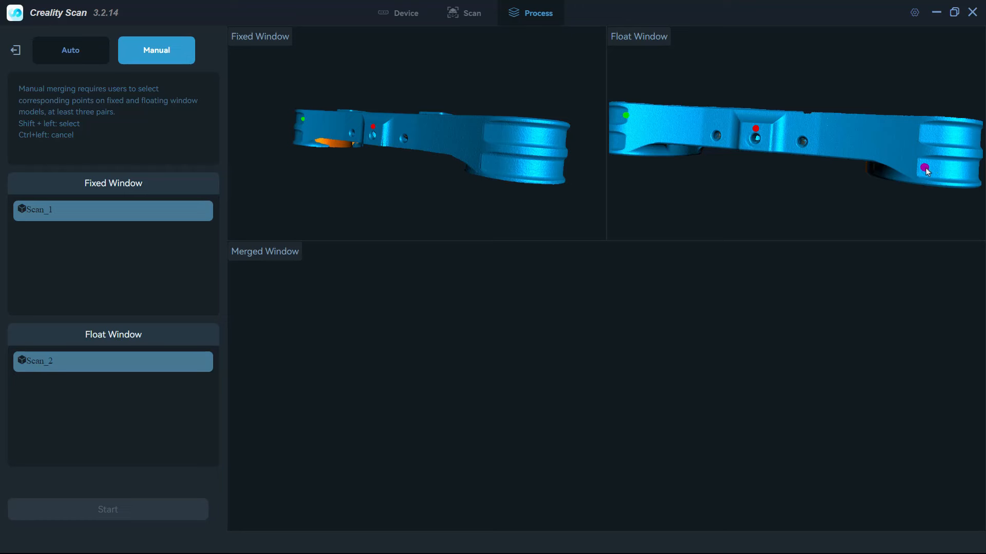
{"action": "left_click", "coordinate": [490, 164], "text": "shift"}
- Place a fourth matching point pair on the rim of the central bolt hole on the back face of both scans
{"action": "scroll", "coordinate": [501, 168], "scroll_direction": "down", "scroll_amount": 3}
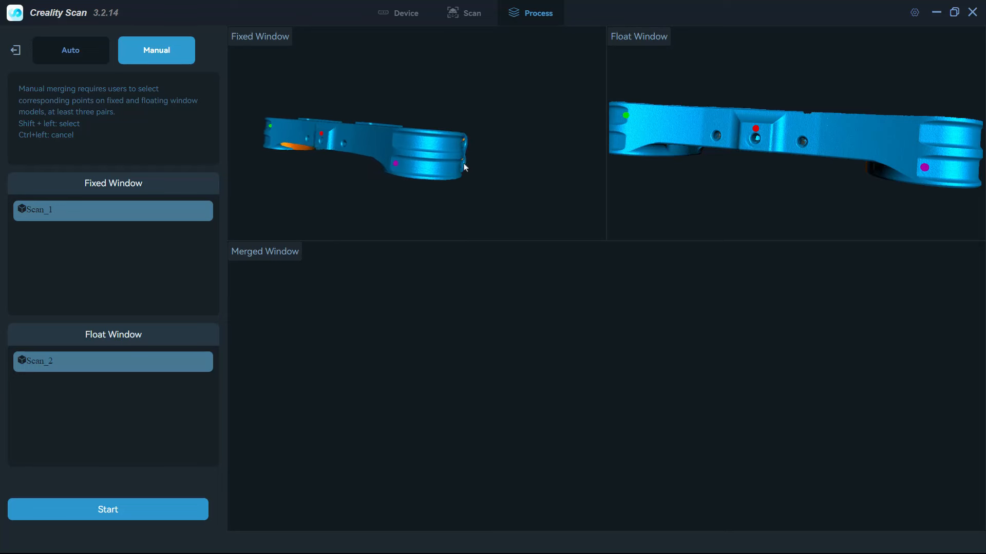
{"action": "left_click_drag", "start_coordinate": [465, 167], "coordinate": [445, 117]}
{"action": "left_click_drag", "start_coordinate": [766, 140], "coordinate": [804, 132]}
{"action": "scroll", "coordinate": [882, 115], "scroll_direction": "up", "scroll_amount": 2}
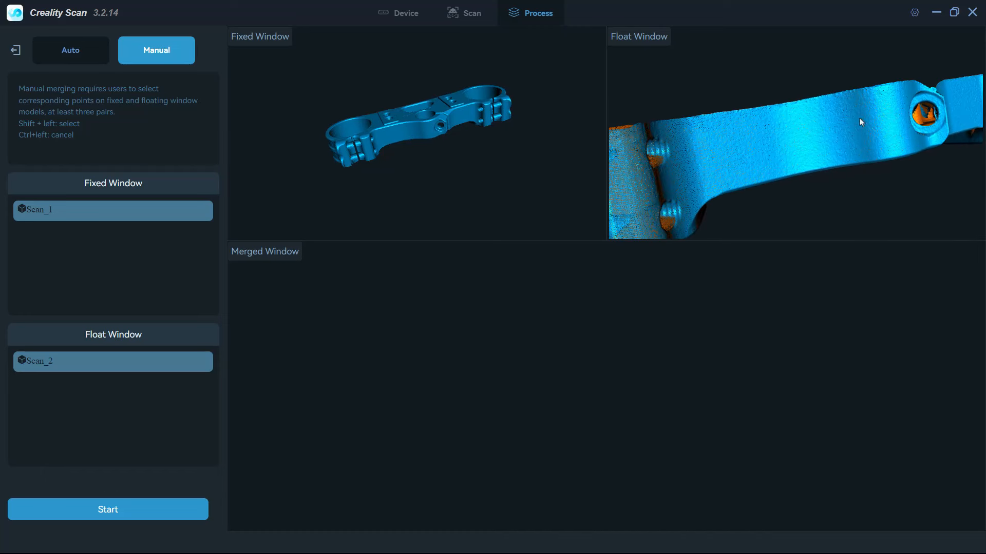
{"action": "left_click_drag", "start_coordinate": [507, 135], "coordinate": [506, 127]}
{"action": "scroll", "coordinate": [503, 124], "scroll_direction": "up", "scroll_amount": 5}
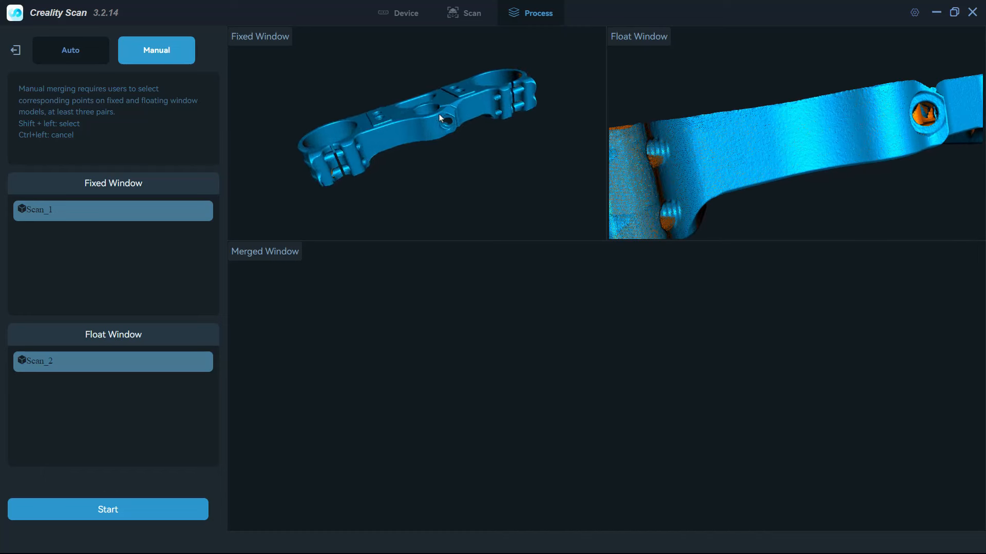
{"action": "scroll", "coordinate": [497, 112], "scroll_direction": "up", "scroll_amount": 2}
{"action": "mouse_move", "coordinate": [478, 128]}
{"action": "left_mouse_down"}
{"action": "mouse_move", "coordinate": [445, 125]}
{"action": "mouse_move", "coordinate": [542, 106]}
{"action": "mouse_move", "coordinate": [465, 127]}
{"action": "left_mouse_up"}
{"action": "middle_click_drag", "start_coordinate": [956, 128], "coordinate": [796, 148]}
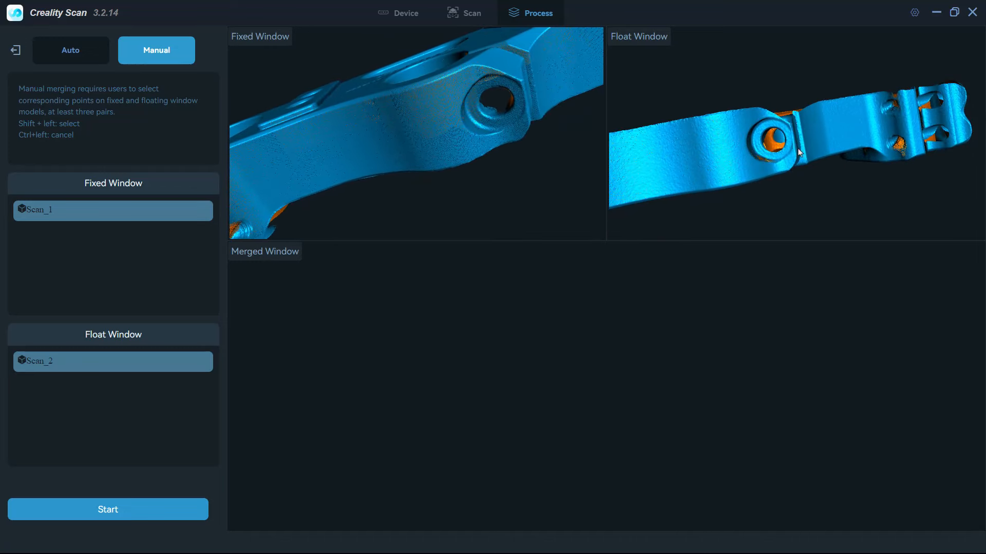
{"action": "scroll", "coordinate": [793, 148], "scroll_direction": "up", "scroll_amount": 2}
{"action": "scroll", "coordinate": [780, 158], "scroll_direction": "up", "scroll_amount": 2}
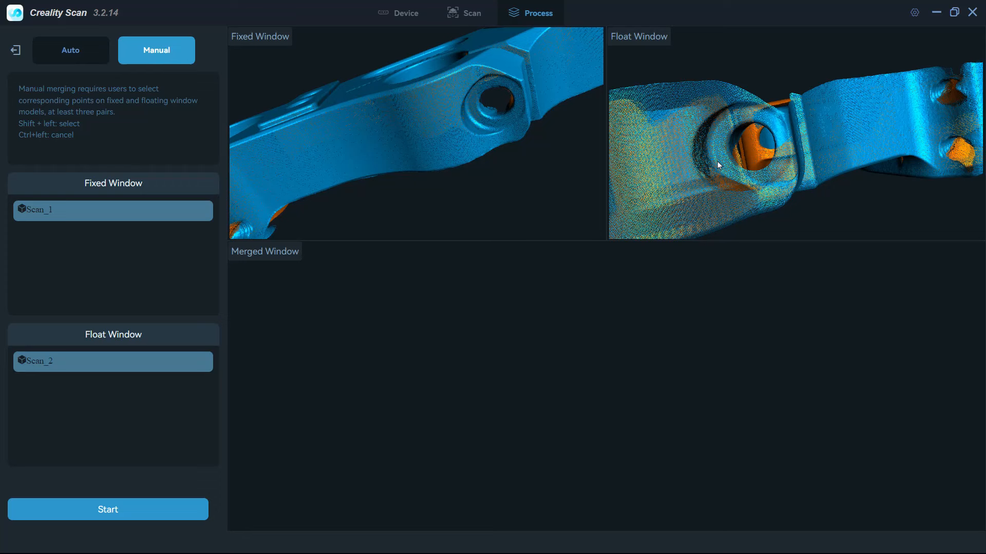
{"action": "left_click", "coordinate": [473, 107], "text": "shift"}
{"action": "left_click", "coordinate": [720, 152], "text": "shift"}
- Run the manual merge, check the aligned result from both faces, accept it and leave the merging tool
{"action": "scroll", "coordinate": [713, 161], "scroll_direction": "down", "scroll_amount": 5}
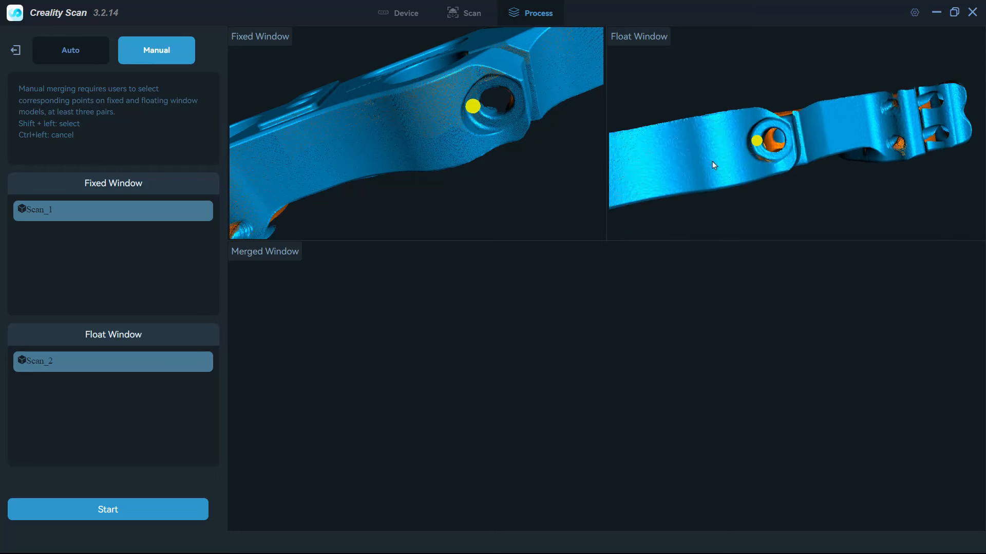
{"action": "scroll", "coordinate": [535, 160], "scroll_direction": "down", "scroll_amount": 5}
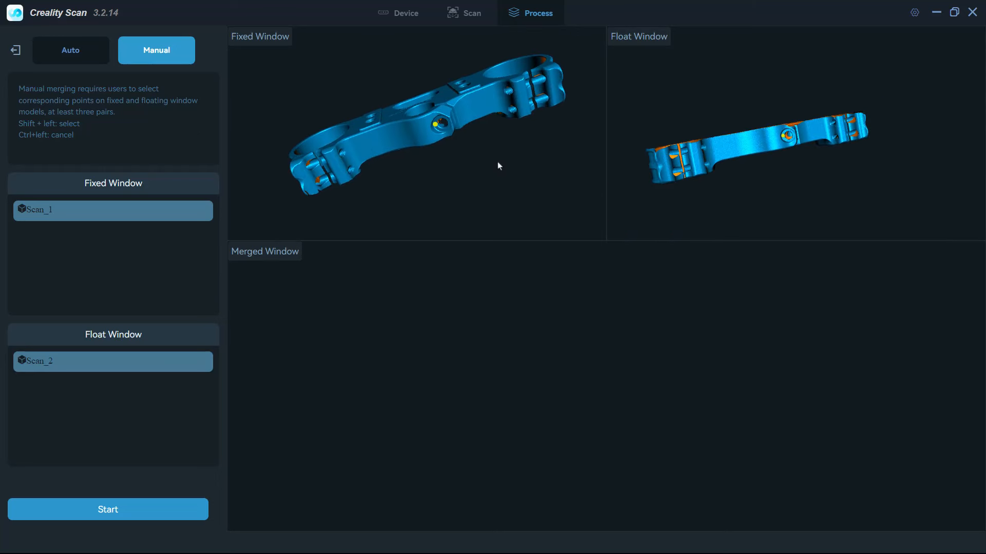
{"action": "left_click", "coordinate": [117, 514]}
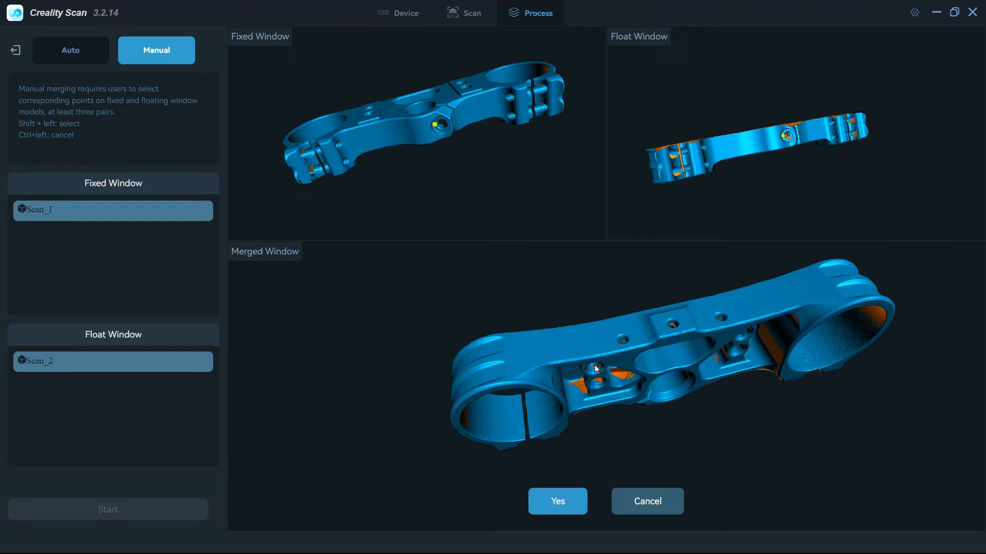
{"action": "left_click_drag", "start_coordinate": [591, 308], "coordinate": [602, 411]}
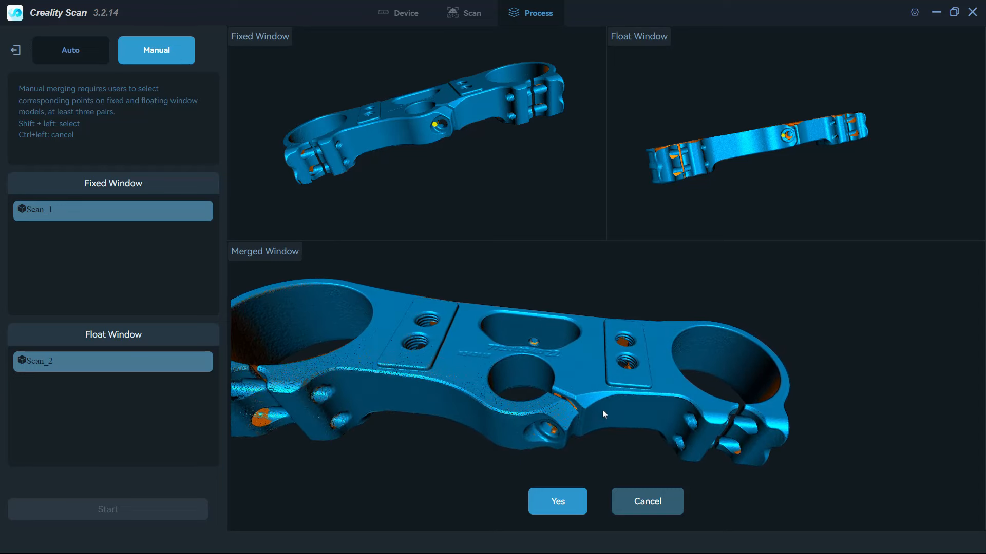
{"action": "left_click", "coordinate": [555, 505]}
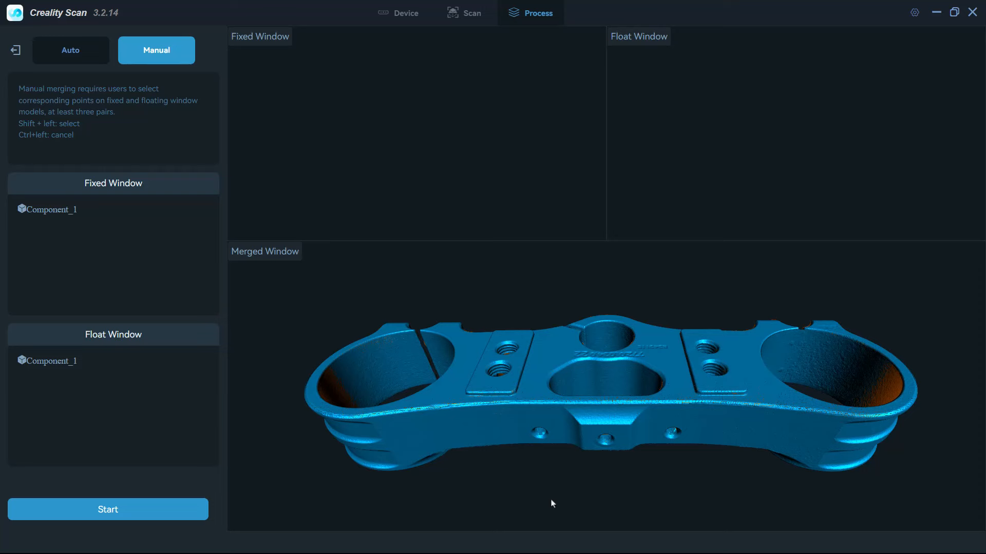
{"action": "left_click_drag", "start_coordinate": [631, 264], "coordinate": [605, 323]}
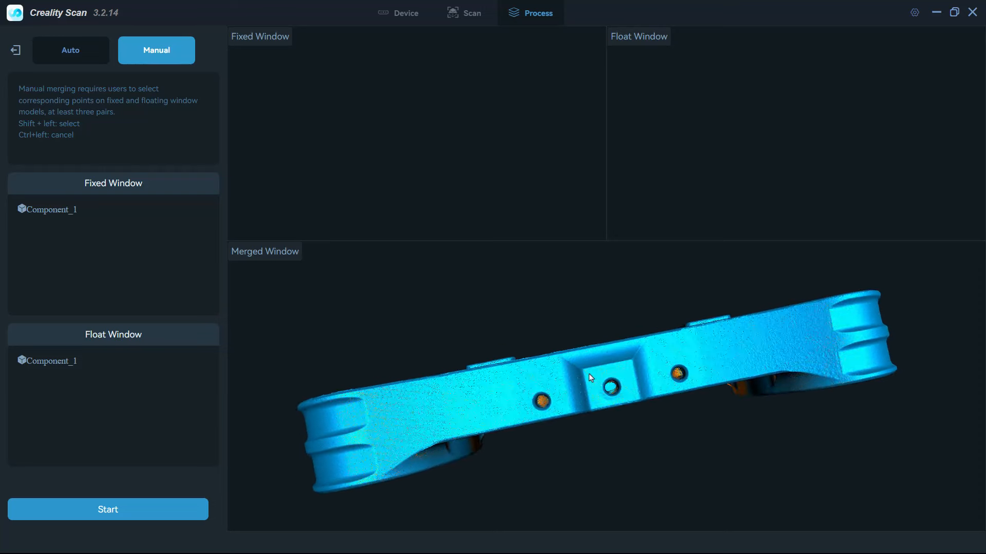
{"action": "left_click", "coordinate": [16, 51]}
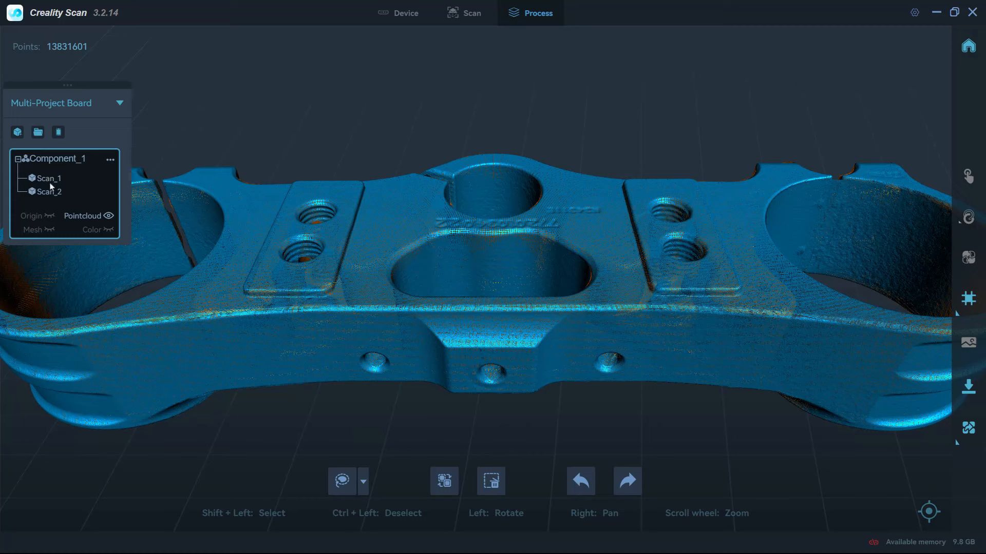
- Examine the merged point cloud from several sides, including the clamp slots, threaded holes and bores
{"action": "scroll", "coordinate": [581, 183], "scroll_direction": "down", "scroll_amount": 5}
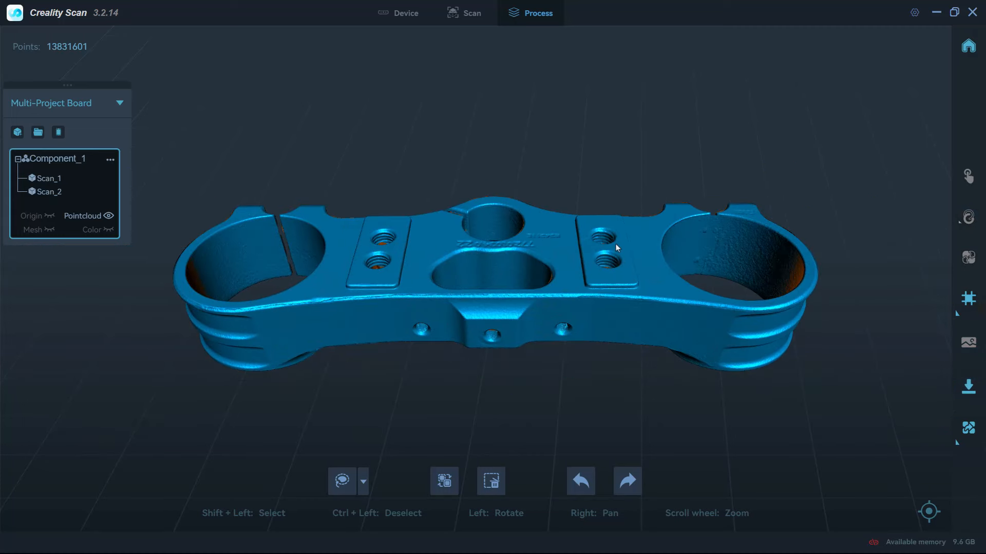
{"action": "left_click_drag", "start_coordinate": [663, 314], "coordinate": [616, 306]}
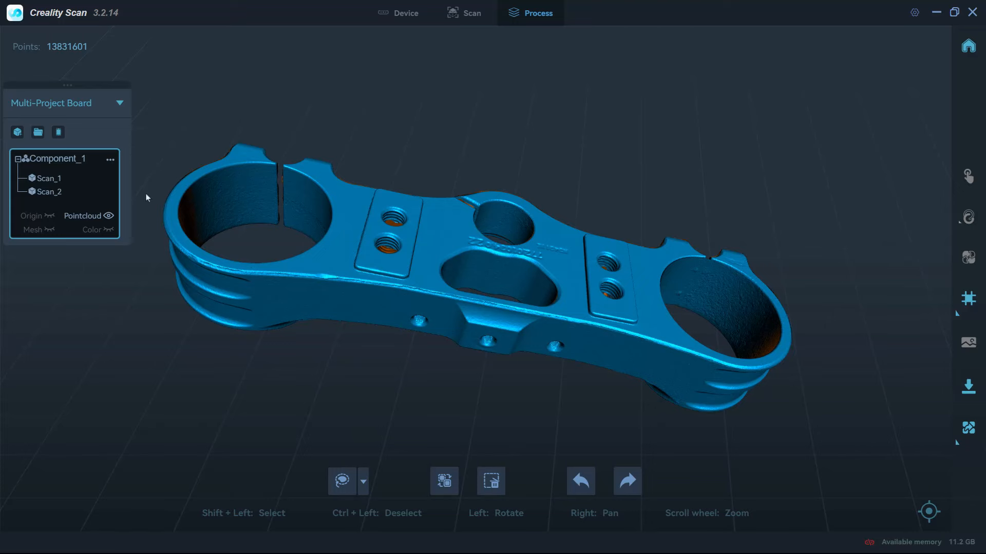
{"action": "left_click_drag", "start_coordinate": [521, 252], "coordinate": [741, 296]}
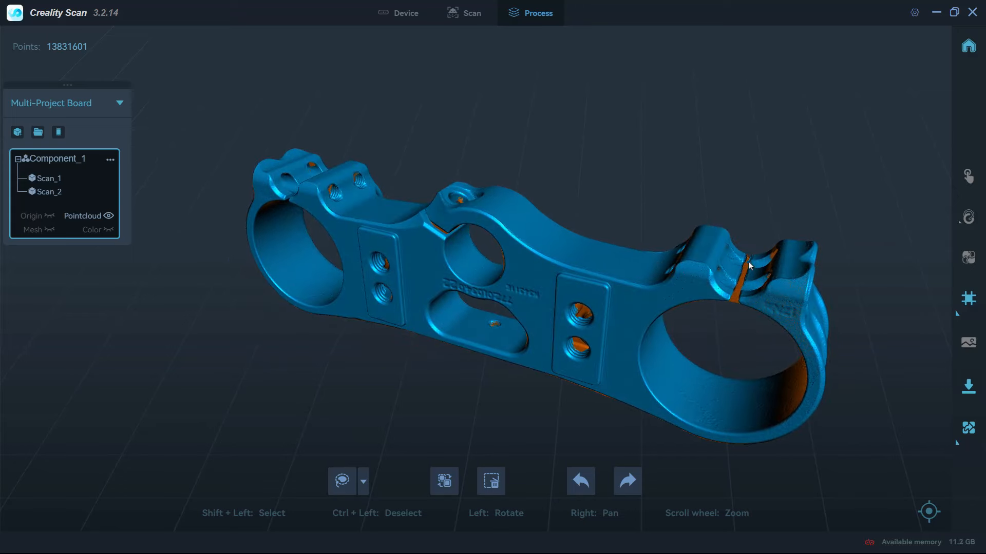
{"action": "left_click_drag", "start_coordinate": [617, 261], "coordinate": [516, 311]}
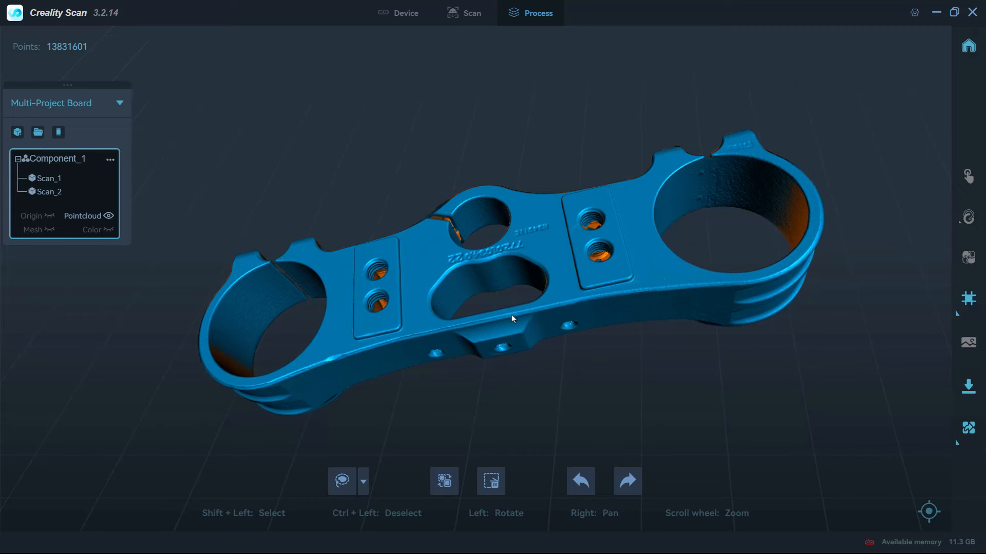
{"action": "left_click_drag", "start_coordinate": [768, 159], "coordinate": [675, 247]}
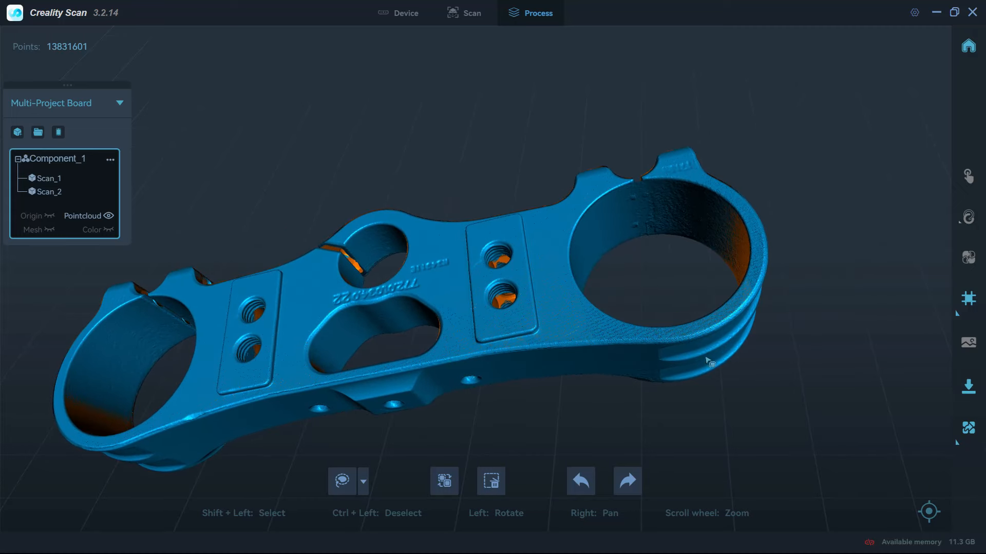
- Use Rectangle Select to mark the stray points bridging the slot of the clamp ring and delete them
{"action": "left_click", "coordinate": [364, 490]}
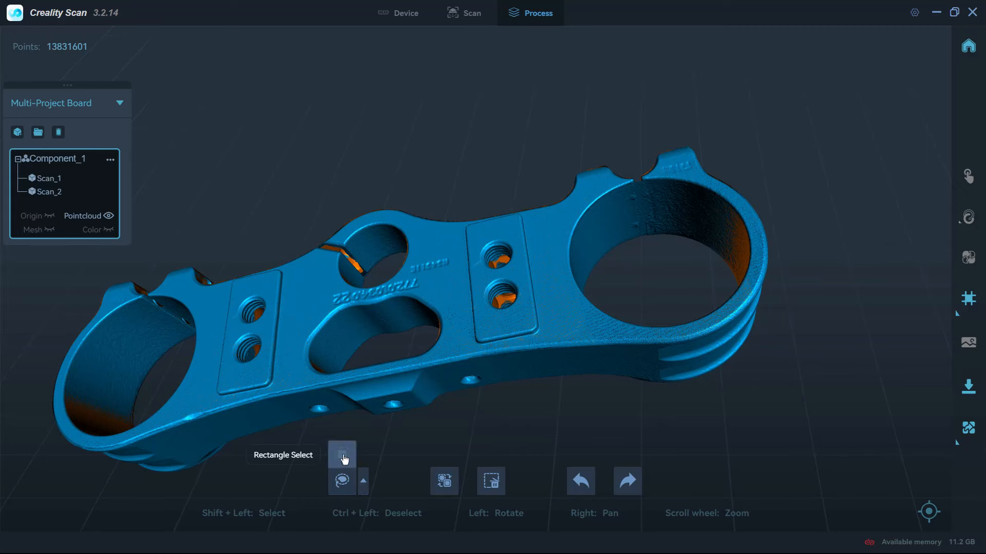
{"action": "left_click", "coordinate": [342, 455]}
{"action": "left_click_drag", "start_coordinate": [604, 264], "coordinate": [686, 313]}
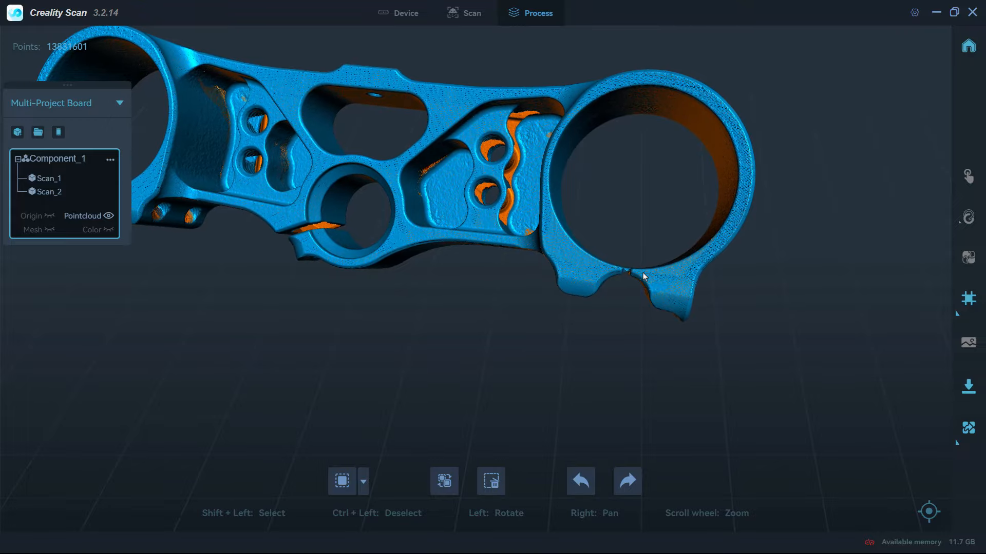
{"action": "scroll", "coordinate": [643, 276], "scroll_direction": "up", "scroll_amount": 8}
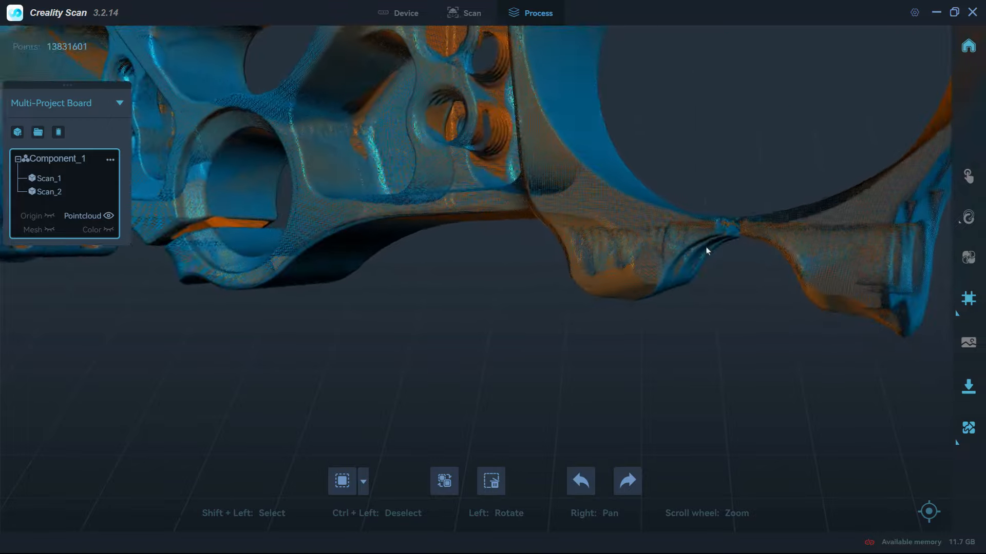
{"action": "scroll", "coordinate": [706, 247], "scroll_direction": "up", "scroll_amount": 2}
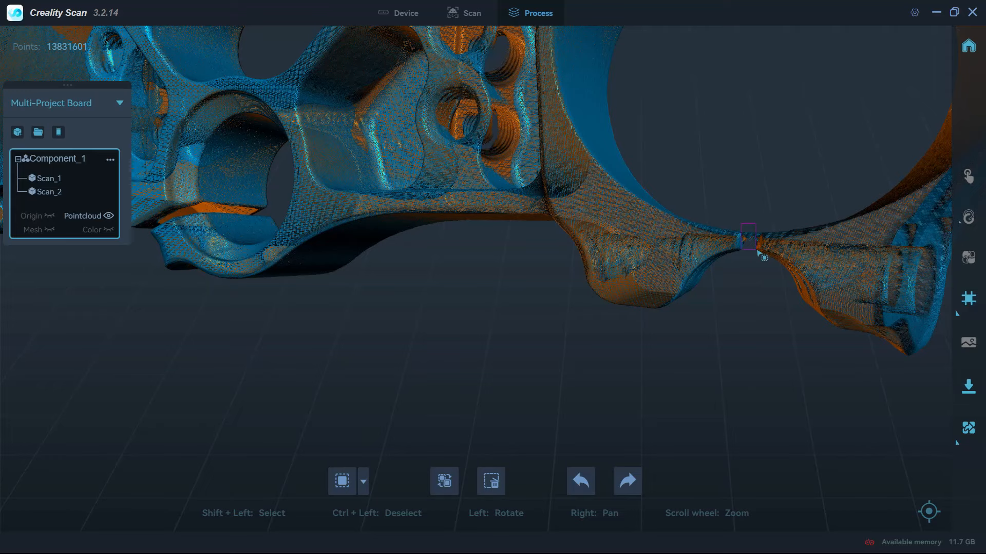
{"action": "left_click_drag", "start_coordinate": [757, 251], "coordinate": [649, 269], "text": "shift"}
{"action": "key", "text": "Delete"}
{"action": "scroll", "coordinate": [729, 244], "scroll_direction": "down", "scroll_amount": 6}
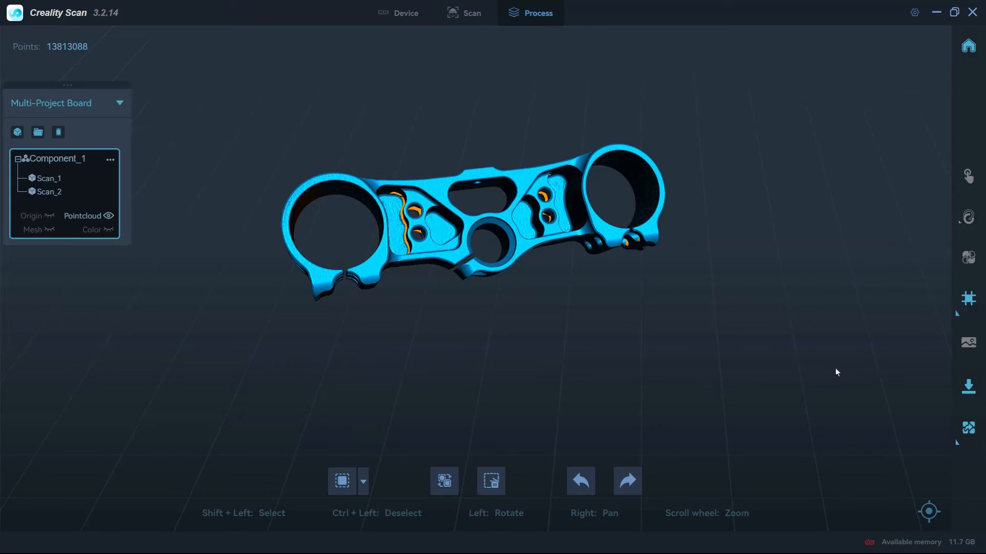
- Open the mesh settings for the merged point cloud
{"action": "mouse_move", "coordinate": [963, 309]}
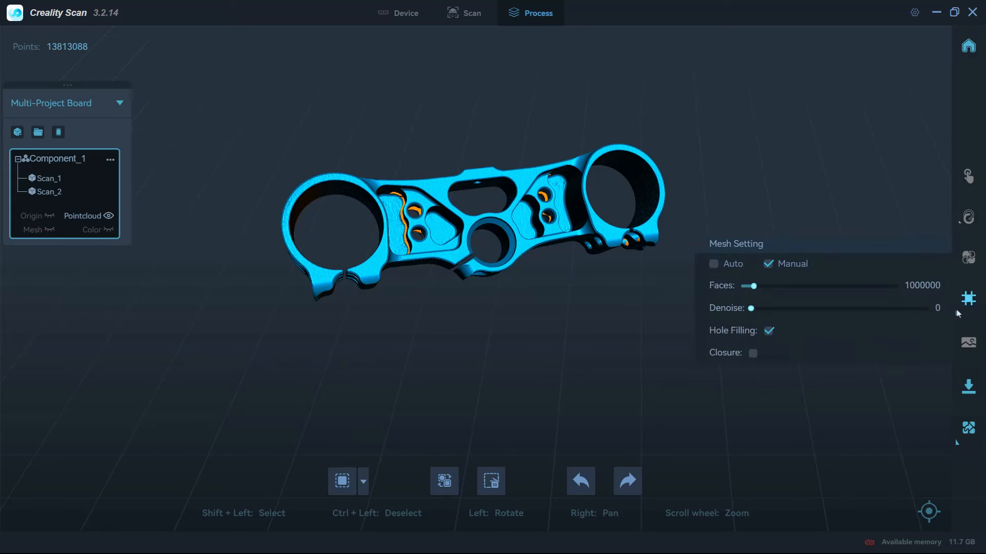